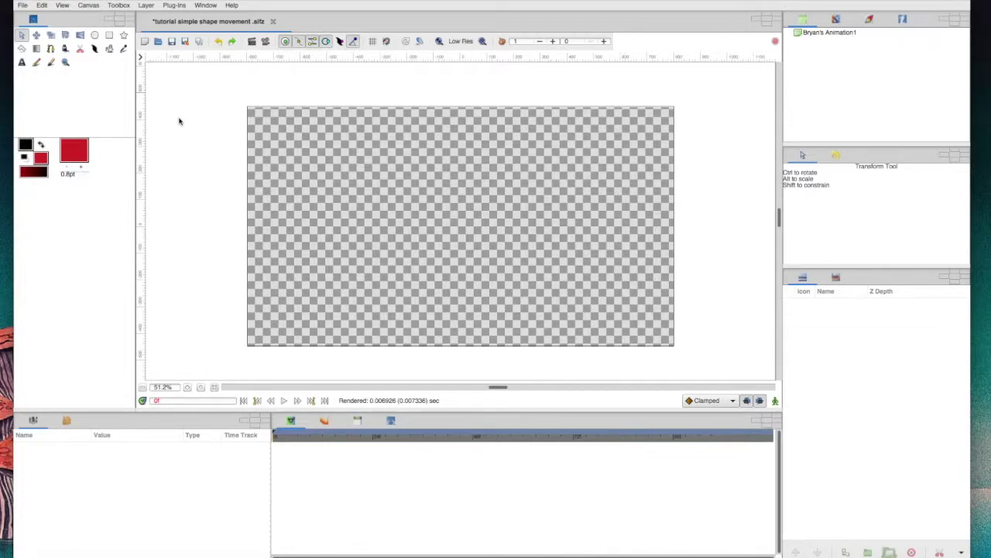
# Select the Spline tool and switch off the Outline layer type, leaving only Region enabled.
pyautogui.click(50, 49)
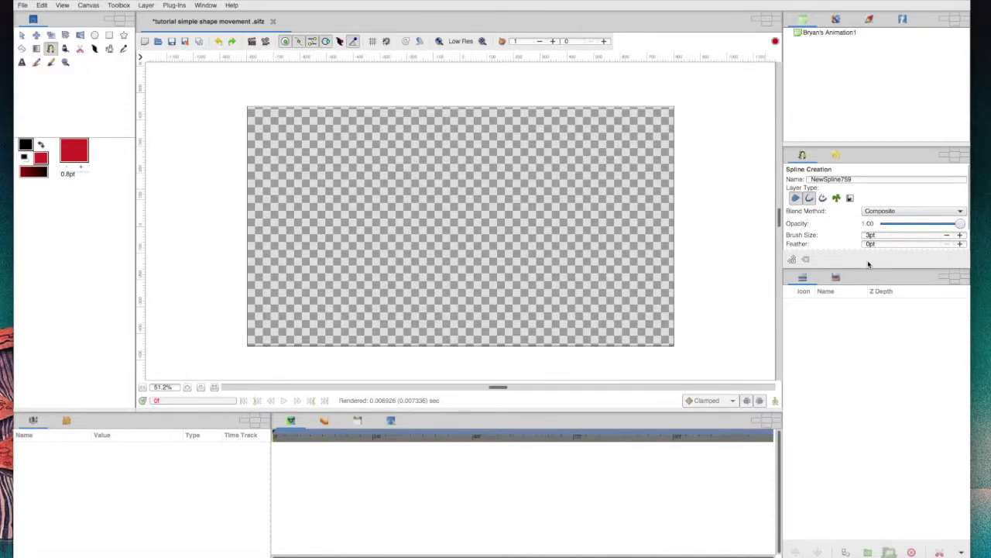
pyautogui.moveTo(867, 268); pyautogui.dragTo(871, 346)
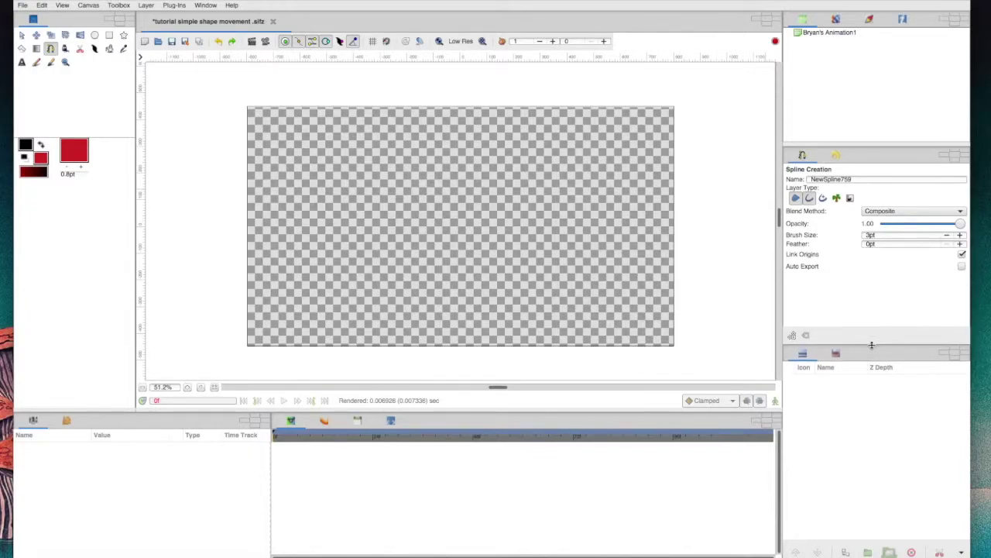
pyautogui.click(813, 199)
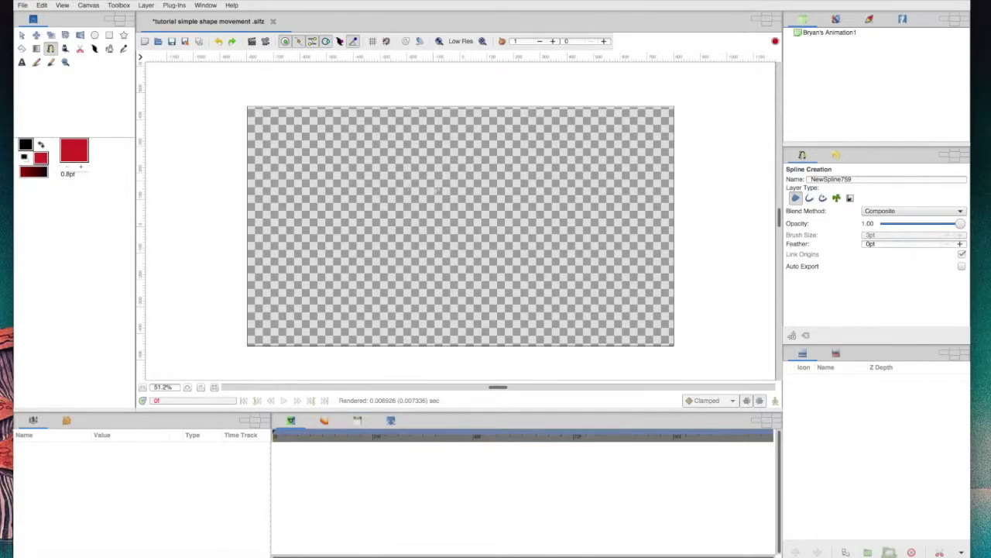
# Draw a four-point diamond spline, loop it at the first vertex, and finish it as a red region.
pyautogui.click(423, 176)
pyautogui.click(365, 238)
pyautogui.click(432, 293)
pyautogui.click(495, 225)
pyautogui.rightClick(423, 177)
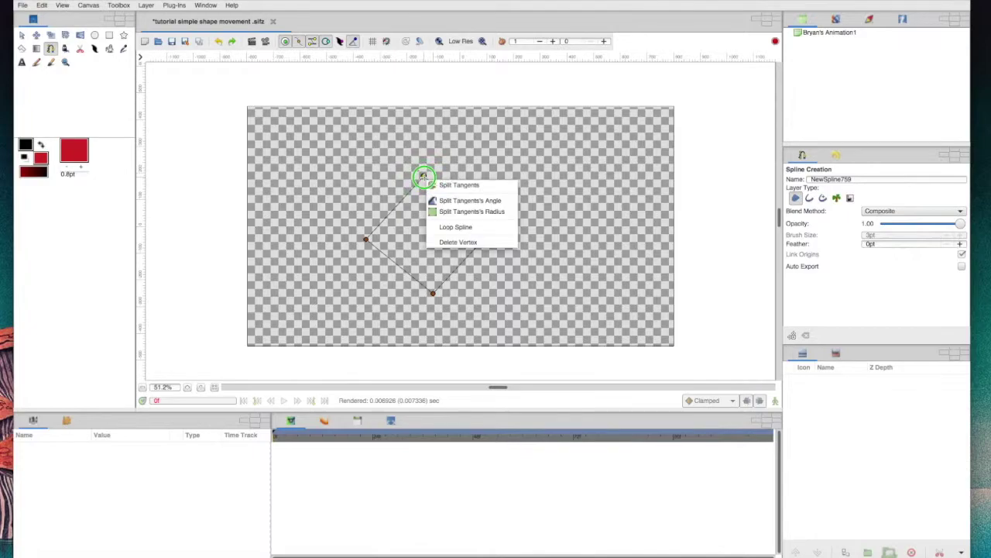
pyautogui.click(458, 230)
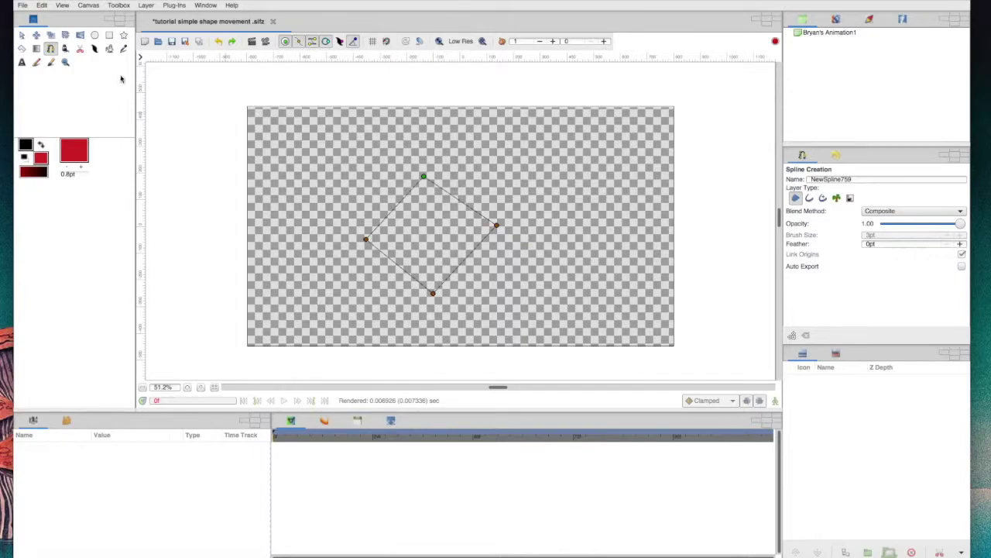
pyautogui.click(21, 35)
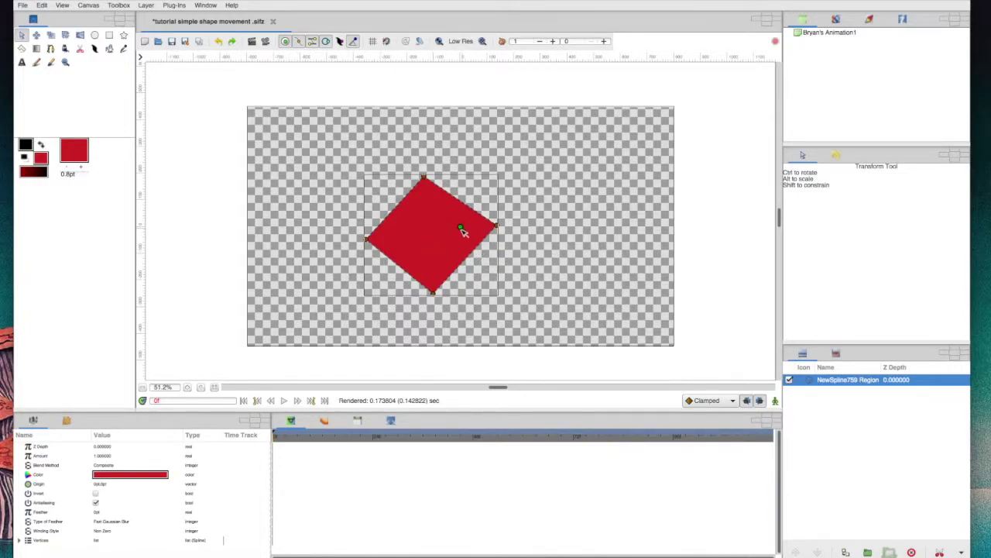
# Drag the diamond's origin to place it slightly right of centre, then zoom the canvas to 80%.
pyautogui.click(462, 229)
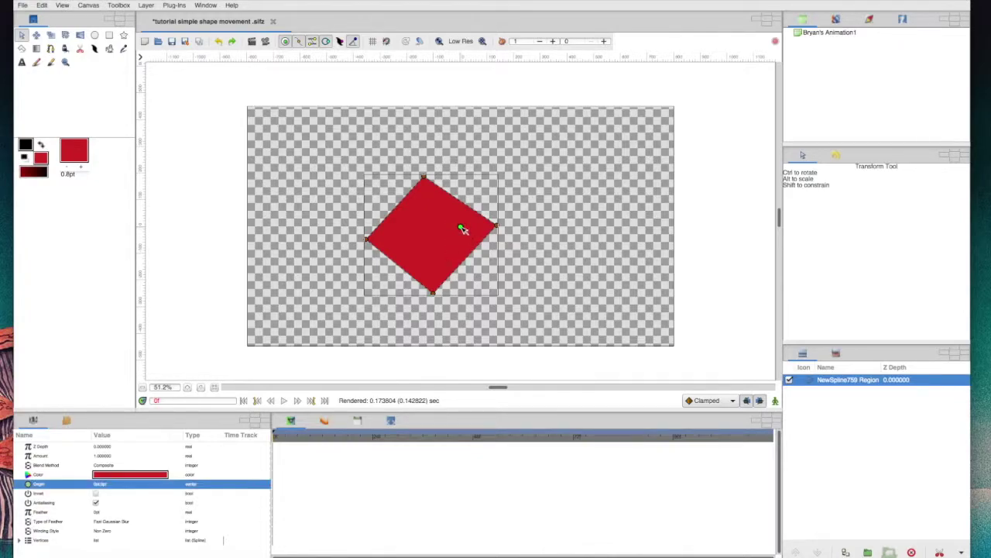
pyautogui.moveTo(462, 229); pyautogui.dragTo(498, 222)
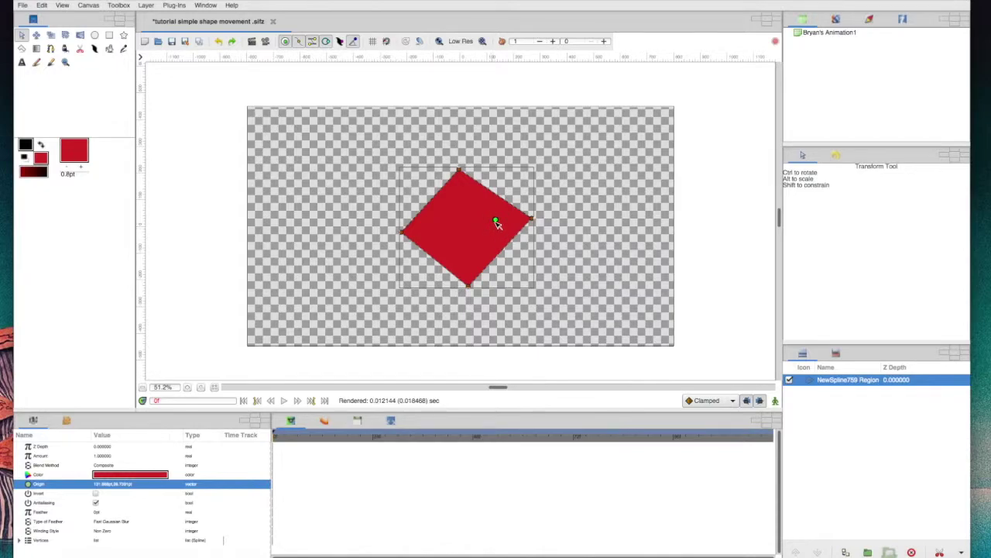
pyautogui.moveTo(494, 219); pyautogui.dragTo(407, 222)
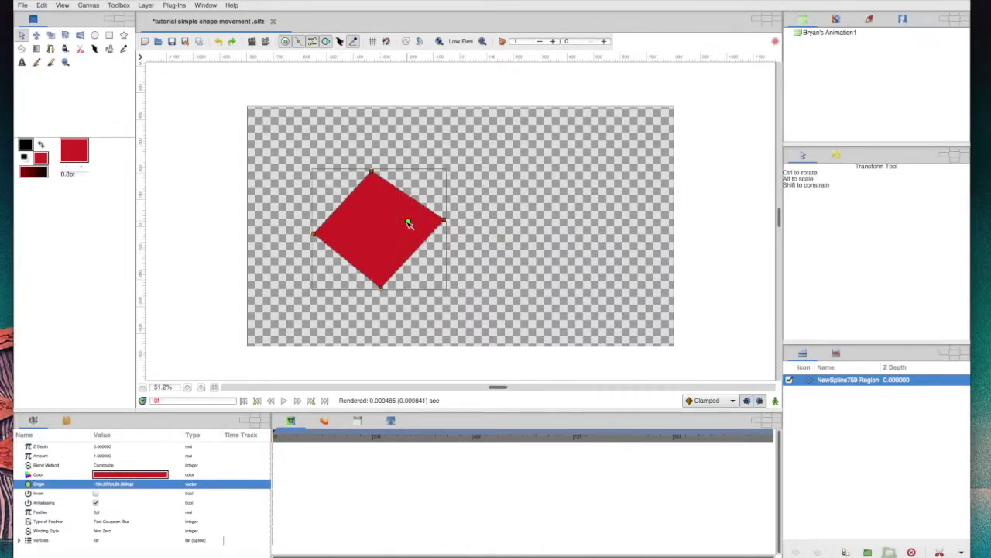
pyautogui.moveTo(493, 227); pyautogui.dragTo(493, 225)
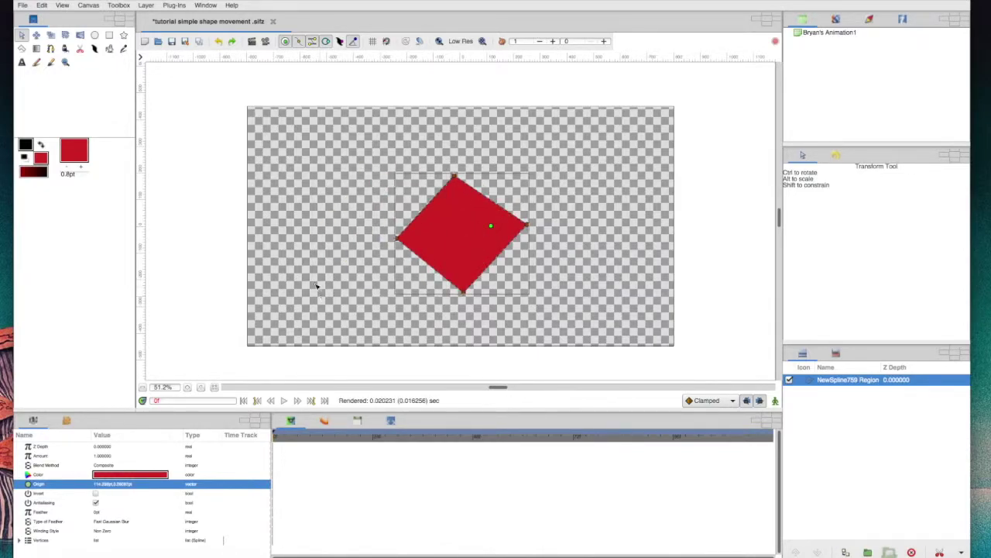
pyautogui.click(187, 387)
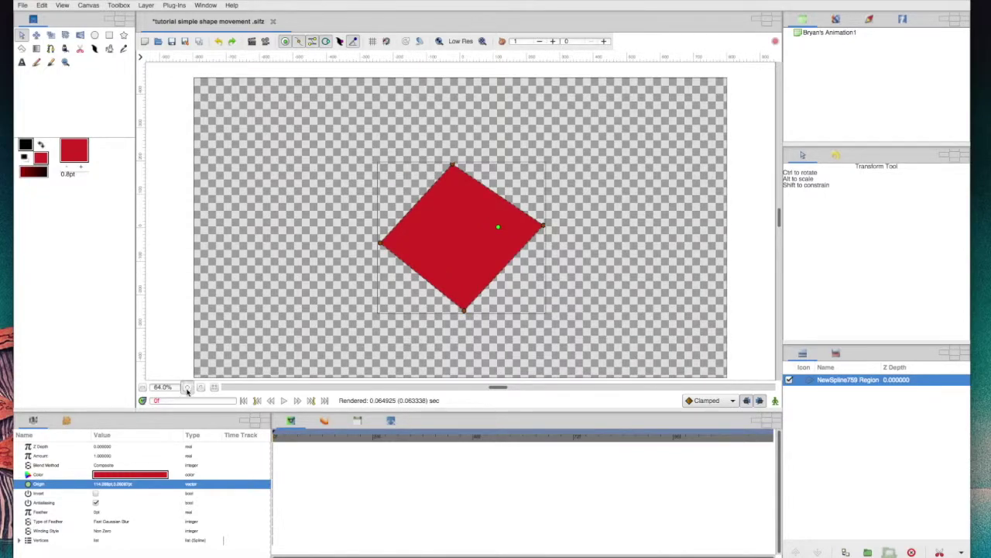
pyautogui.click(187, 388)
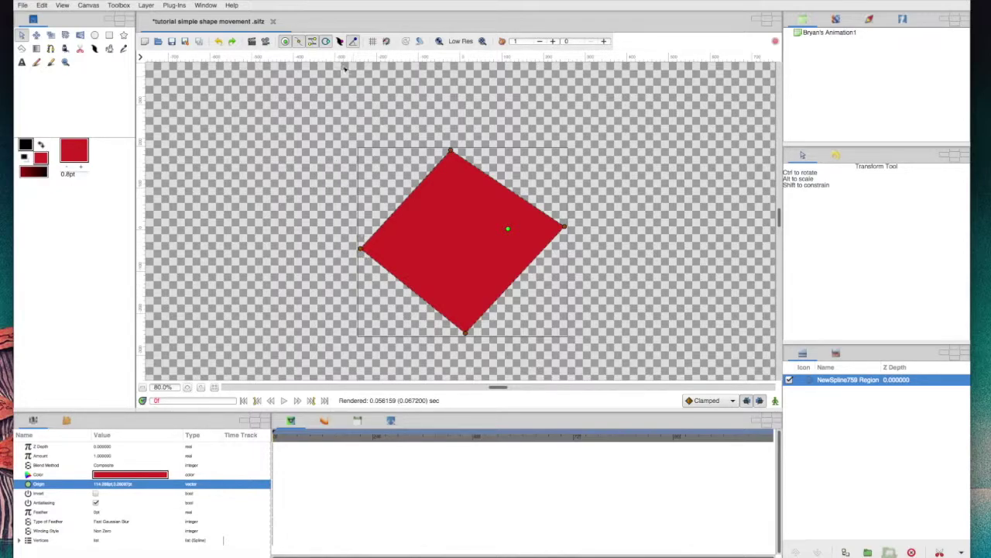
# Drag the diamond's top and left corners to new positions to enlarge the shape.
pyautogui.click(312, 42)
pyautogui.click(452, 152)
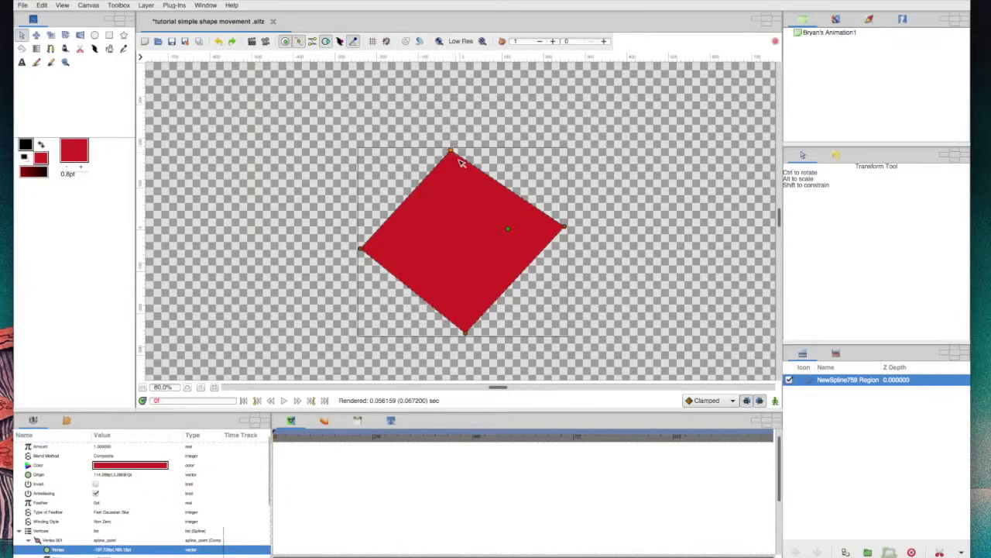
pyautogui.moveTo(451, 152); pyautogui.dragTo(372, 116)
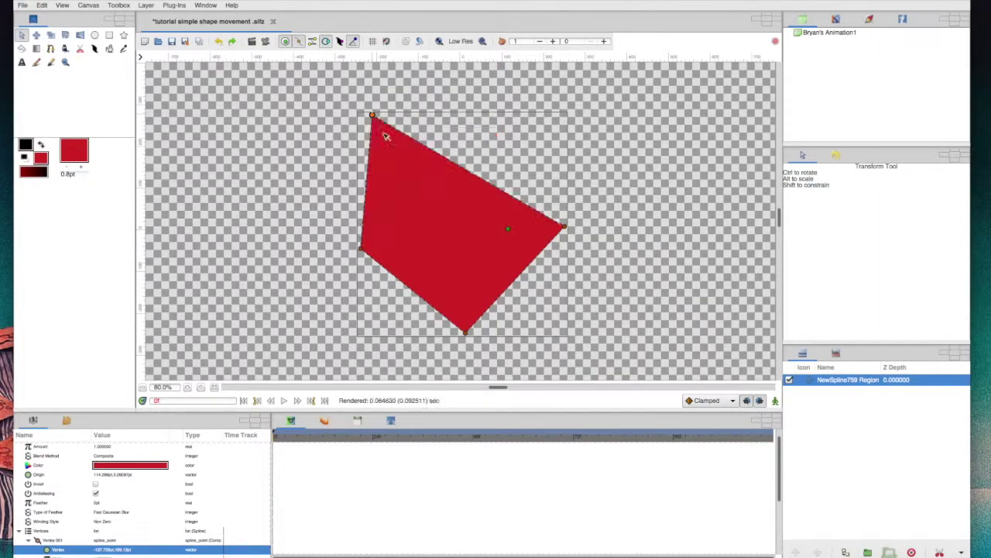
pyautogui.moveTo(410, 222); pyautogui.dragTo(443, 122)
pyautogui.moveTo(360, 247)
pyautogui.mouseDown()
pyautogui.moveTo(421, 240)
pyautogui.moveTo(344, 242)
pyautogui.mouseUp()
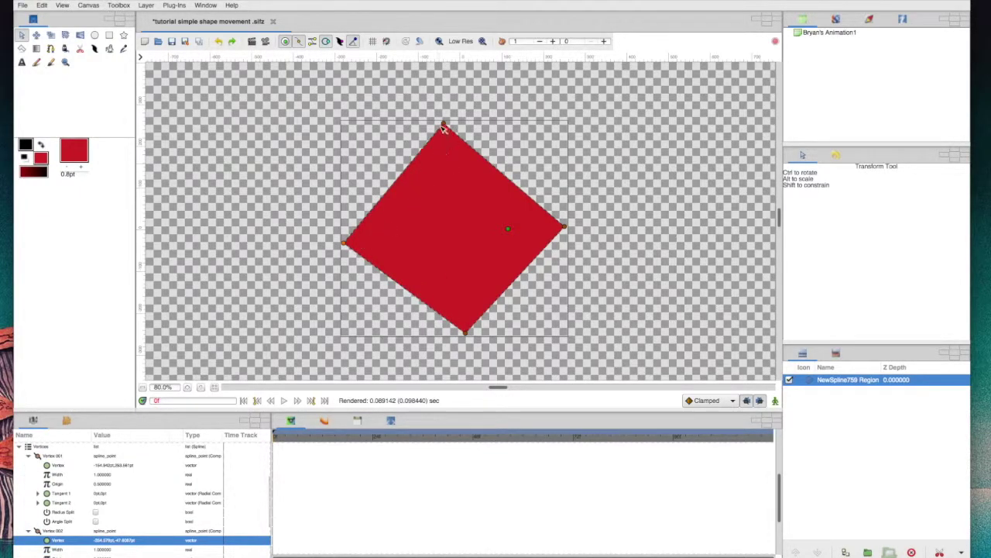
pyautogui.moveTo(444, 125)
pyautogui.mouseDown()
pyautogui.moveTo(427, 150)
pyautogui.moveTo(447, 137)
pyautogui.mouseUp()
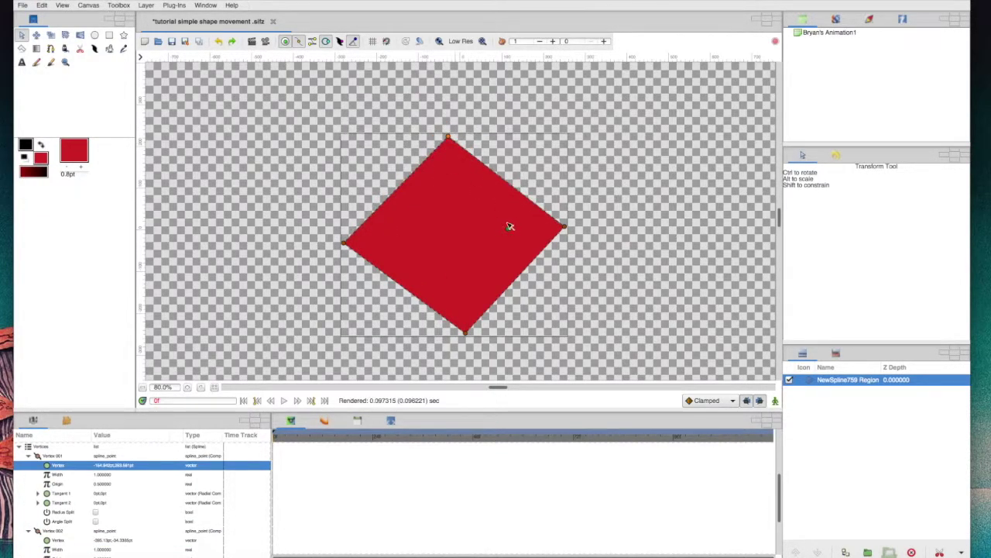
# Nudge the diamond into place and settle its right corner's final position.
pyautogui.click(508, 231)
pyautogui.moveTo(507, 229)
pyautogui.mouseDown()
pyautogui.moveTo(419, 222)
pyautogui.moveTo(520, 225)
pyautogui.moveTo(507, 232)
pyautogui.mouseUp()
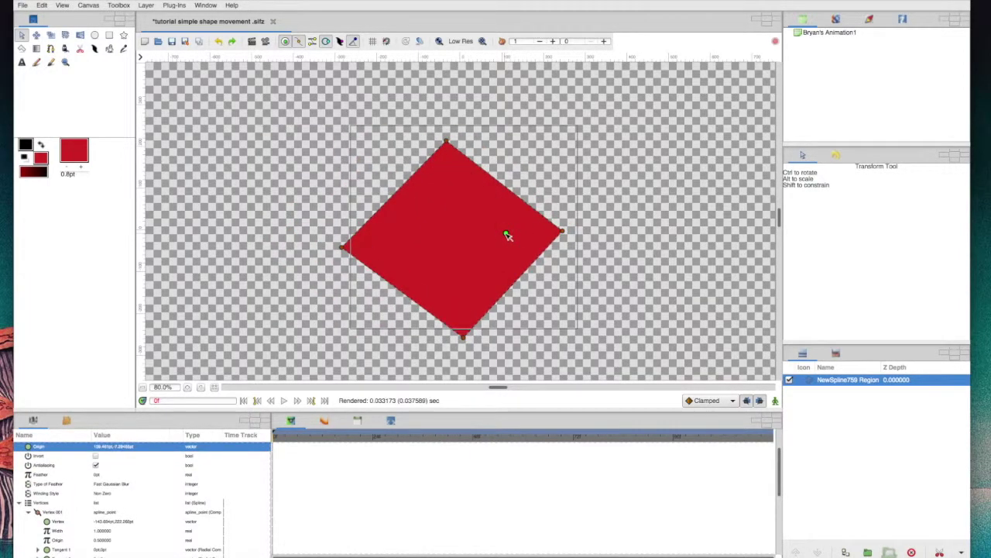
pyautogui.click(563, 230)
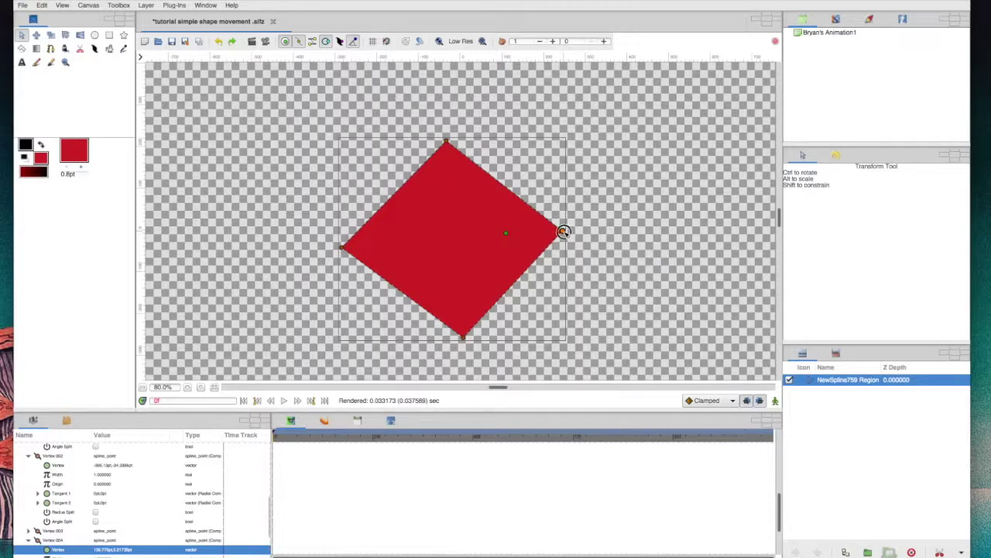
pyautogui.moveTo(563, 230); pyautogui.dragTo(540, 235)
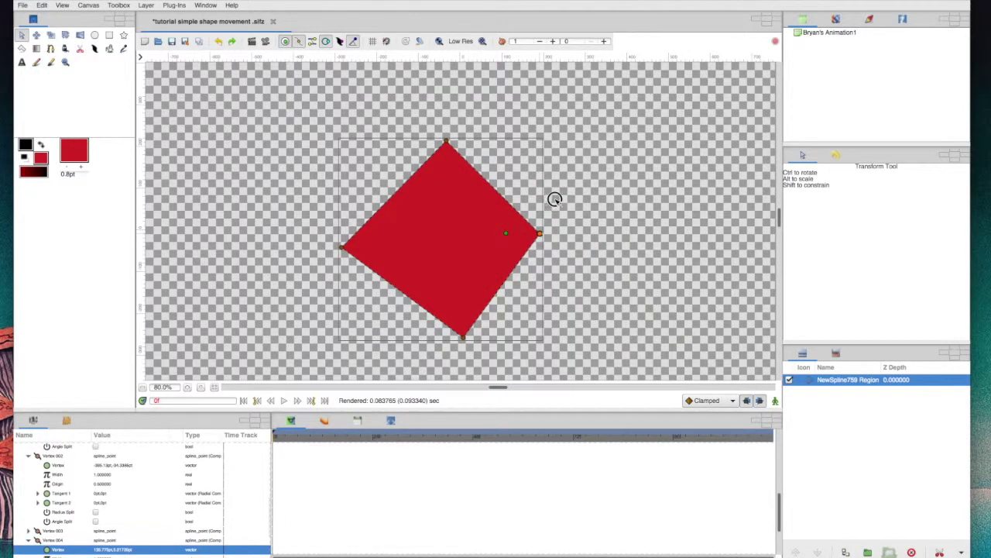
pyautogui.moveTo(555, 199); pyautogui.dragTo(568, 237)
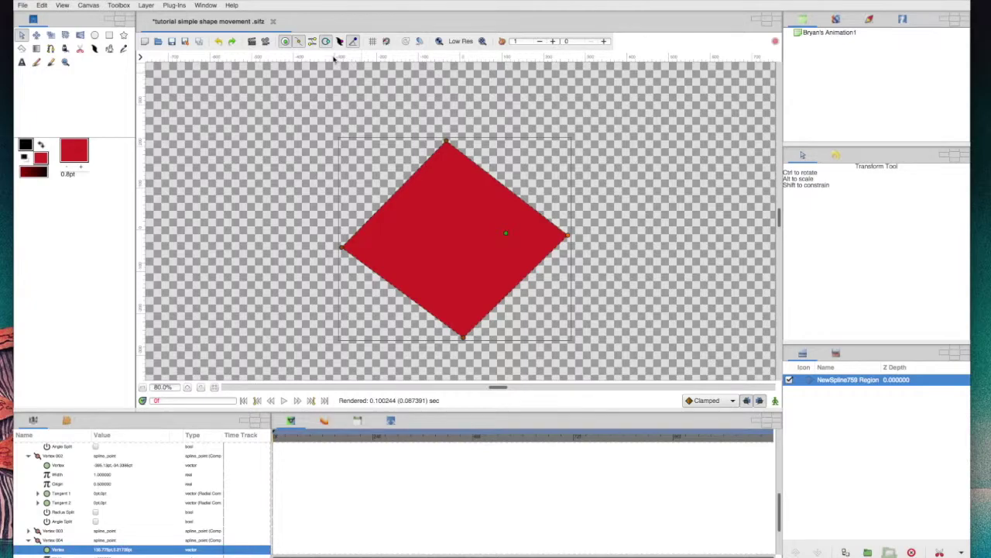
pyautogui.click(312, 41)
pyautogui.click(569, 236)
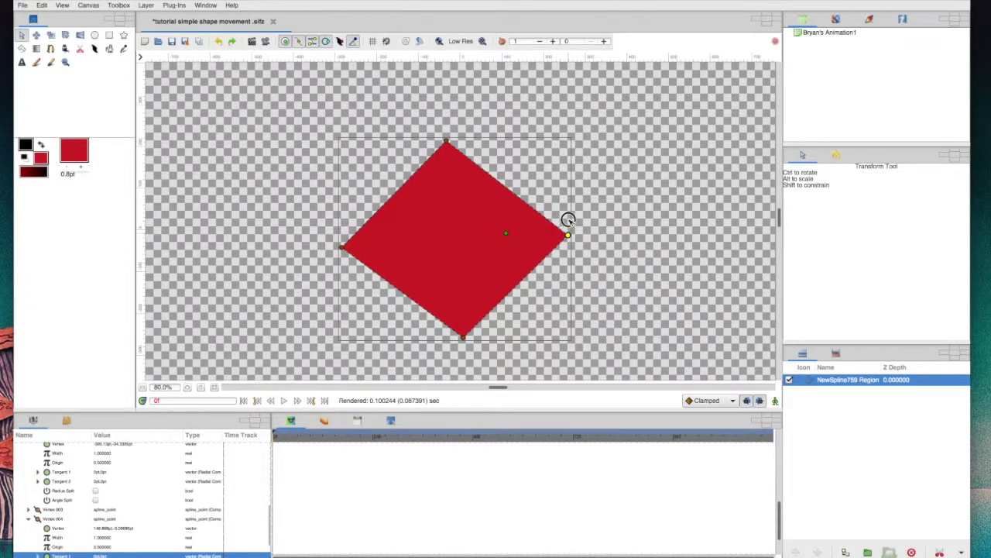
pyautogui.moveTo(567, 233); pyautogui.dragTo(566, 326)
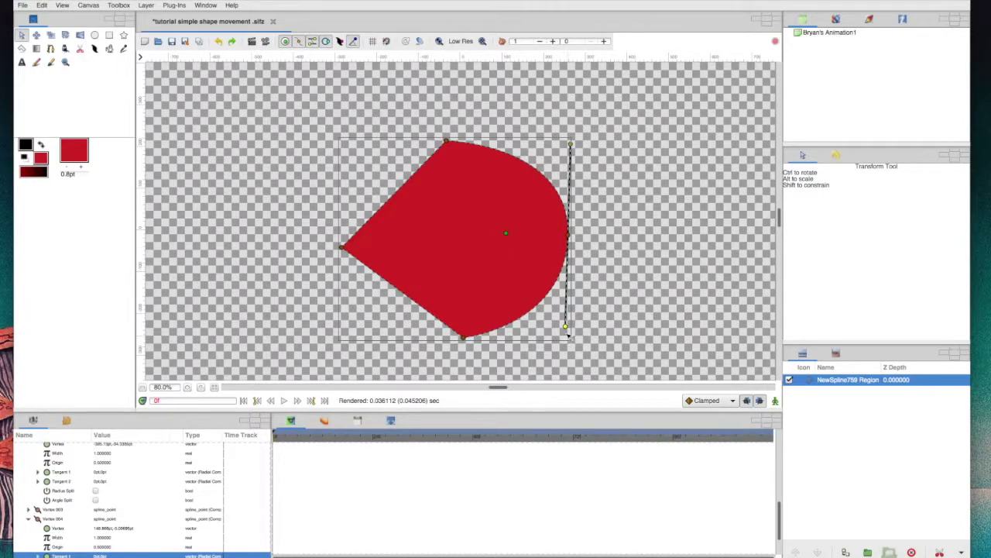
pyautogui.moveTo(565, 326); pyautogui.dragTo(567, 234)
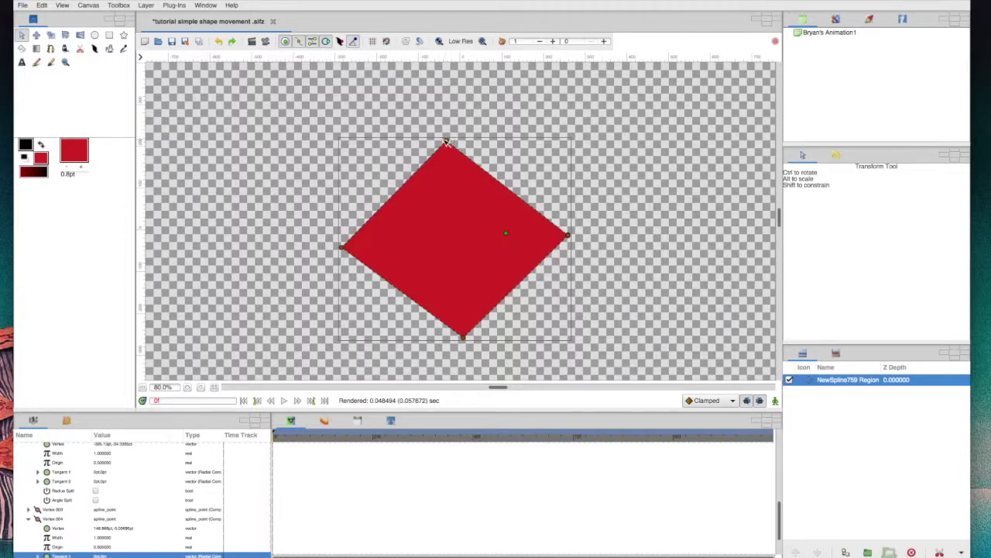
pyautogui.moveTo(446, 143); pyautogui.dragTo(529, 107)
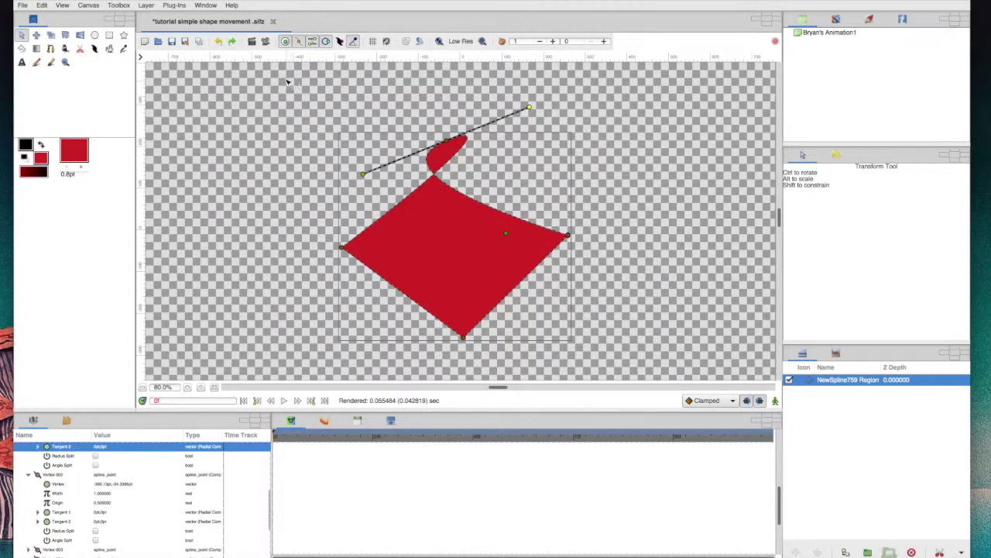
pyautogui.hotkey('ctrl', 'z')
# Undo a stray vertex move, then tilt the diamond by shifting its top corner and tangent left.
pyautogui.click(313, 41)
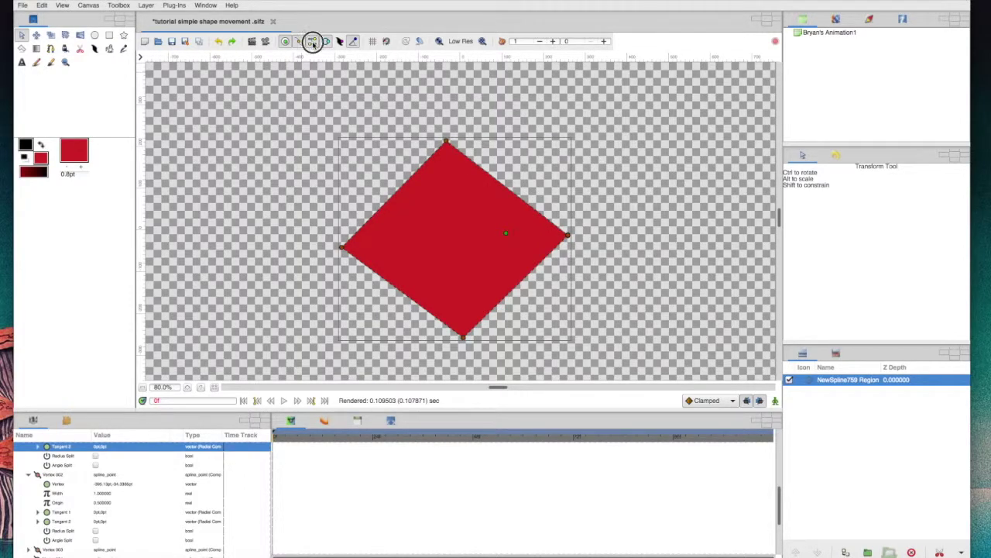
pyautogui.moveTo(444, 143); pyautogui.dragTo(485, 126)
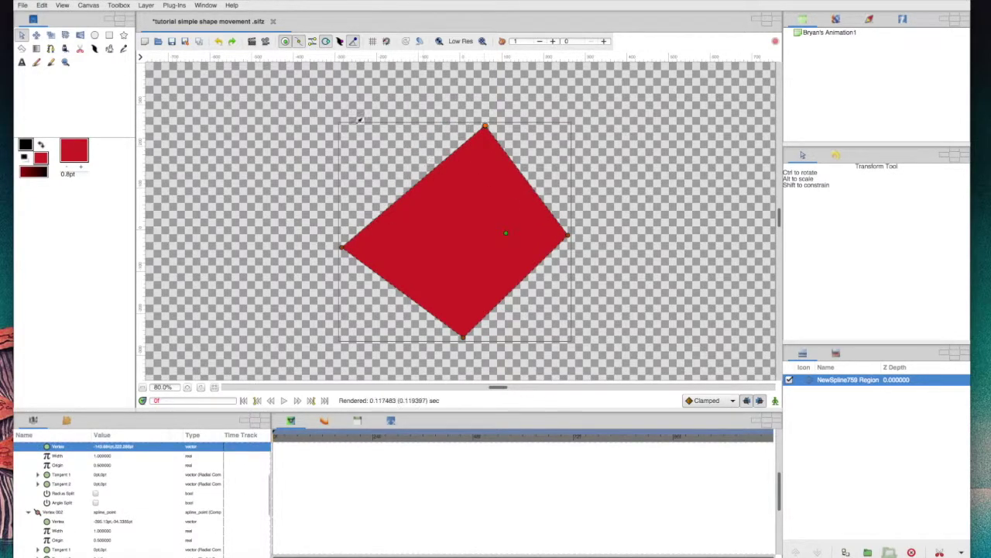
pyautogui.hotkey('ctrl', 'z')
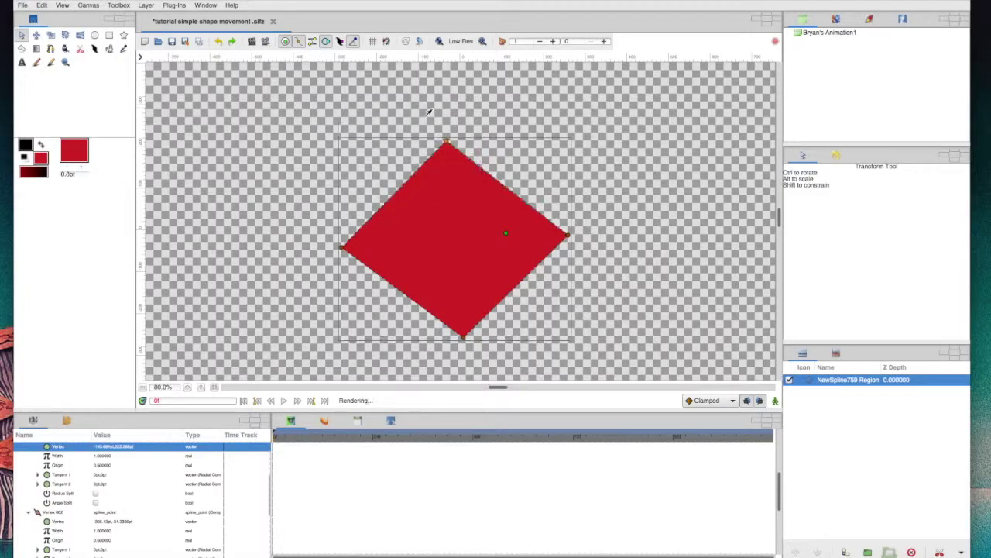
pyautogui.click(404, 127)
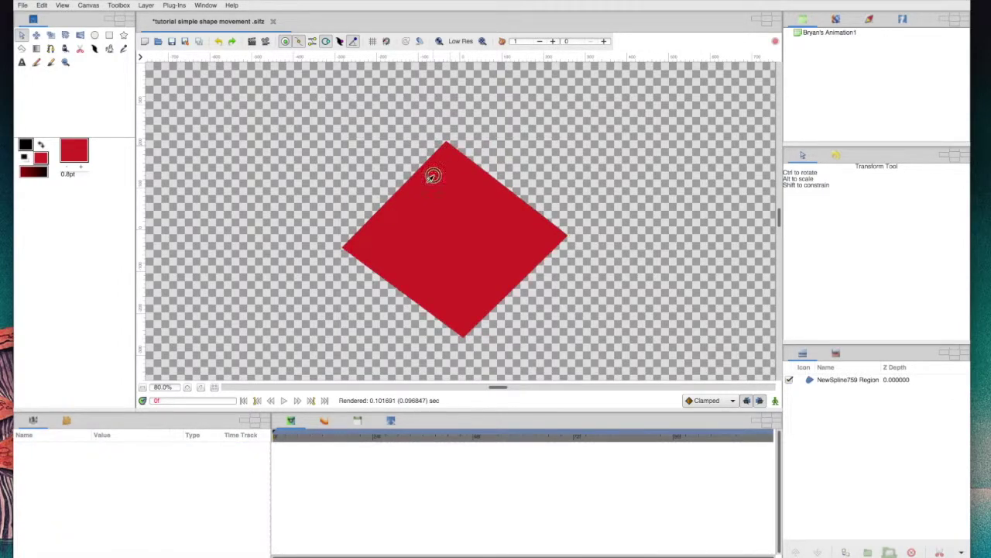
pyautogui.click(434, 173)
pyautogui.click(446, 141)
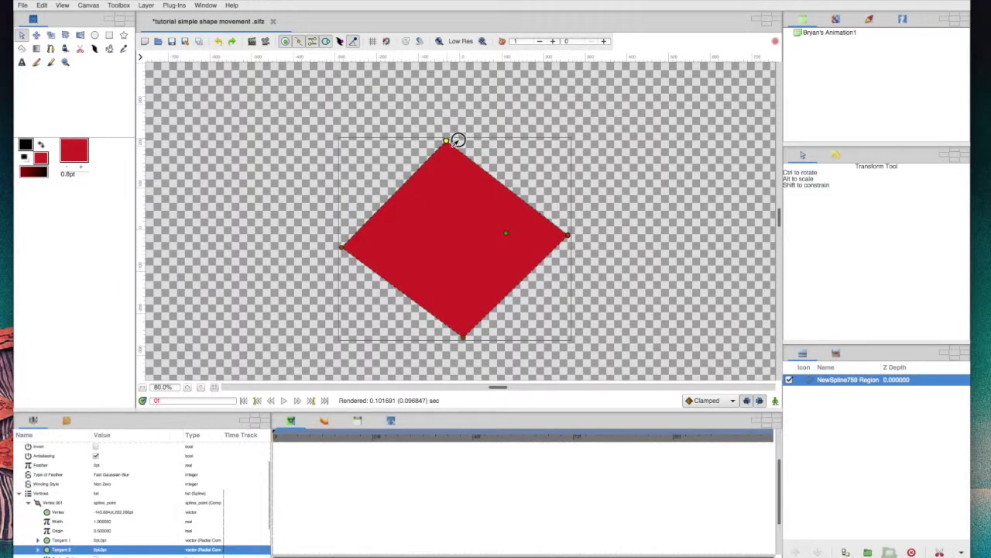
pyautogui.moveTo(440, 141); pyautogui.dragTo(447, 142)
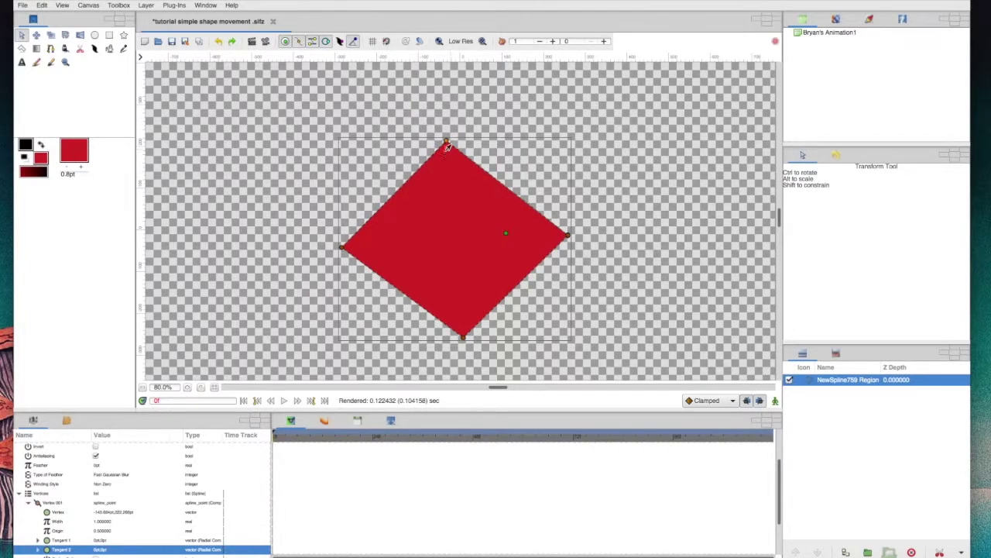
pyautogui.moveTo(446, 142); pyautogui.dragTo(424, 142)
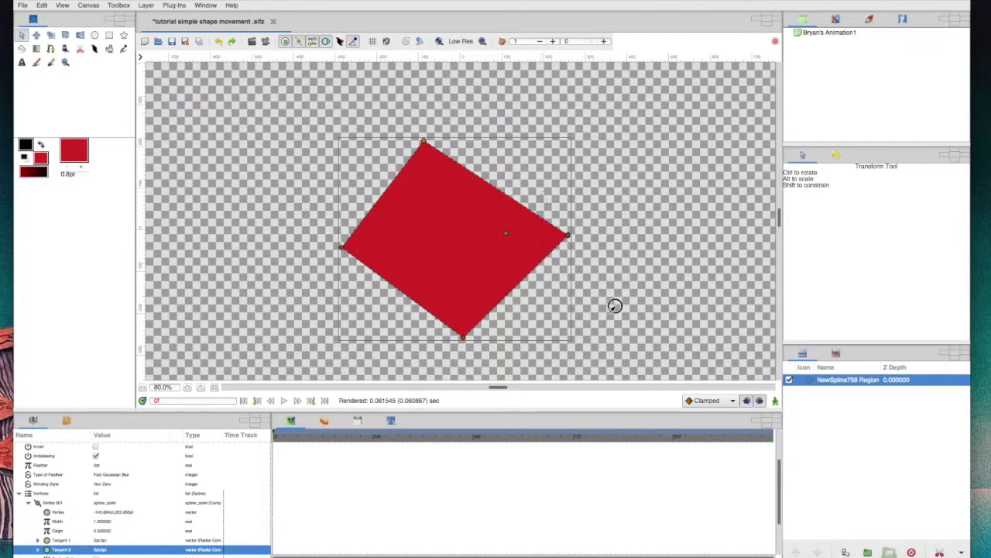
# Pull the right corner back toward the centre, zoom out, and shift the shape slightly right.
pyautogui.moveTo(567, 234); pyautogui.dragTo(596, 231)
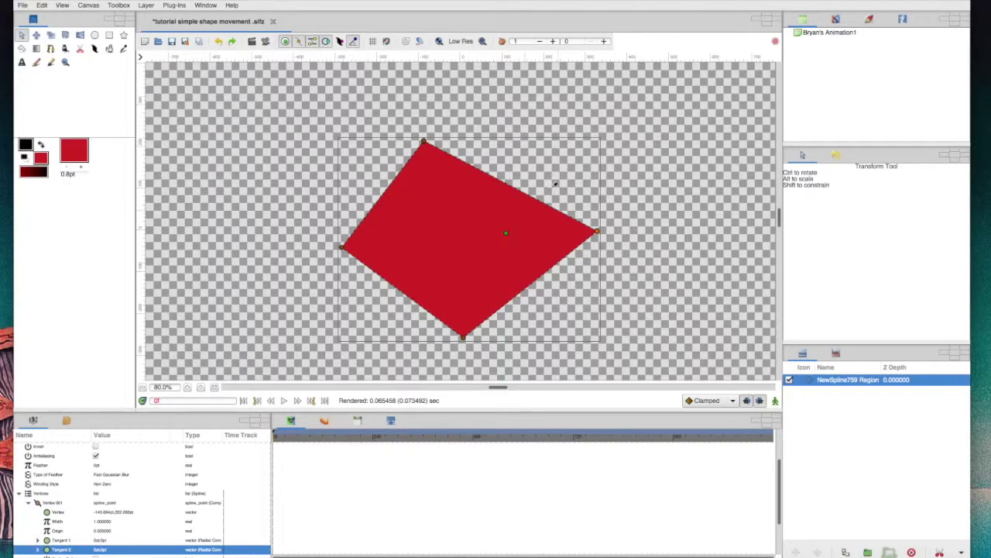
pyautogui.moveTo(597, 232); pyautogui.dragTo(484, 228)
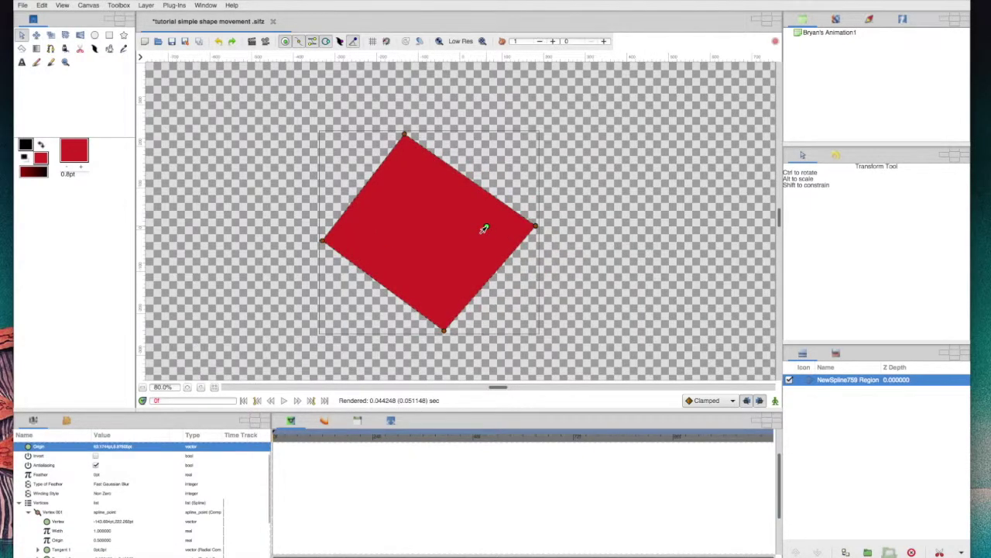
pyautogui.click(143, 387)
pyautogui.click(143, 387)
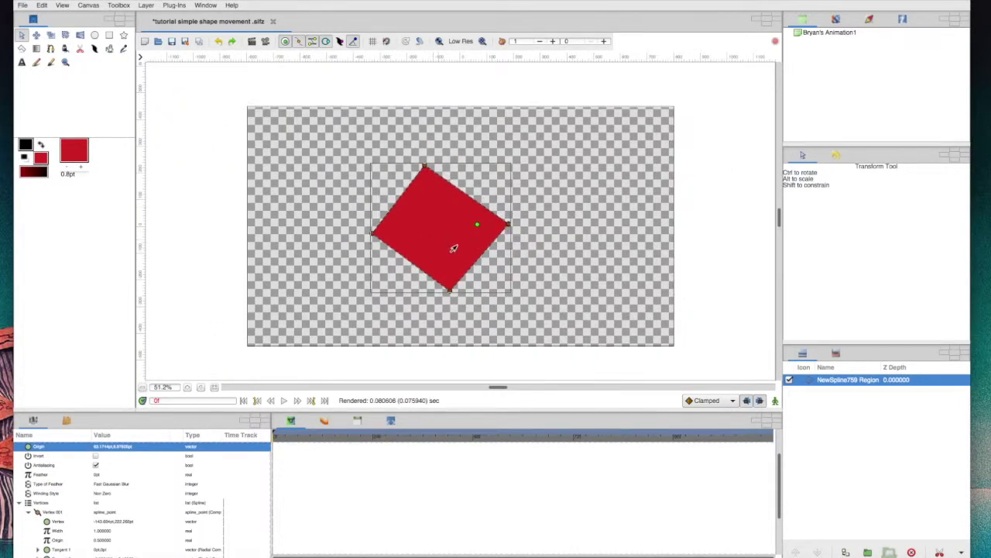
pyautogui.click(500, 222)
pyautogui.moveTo(478, 223); pyautogui.dragTo(495, 225)
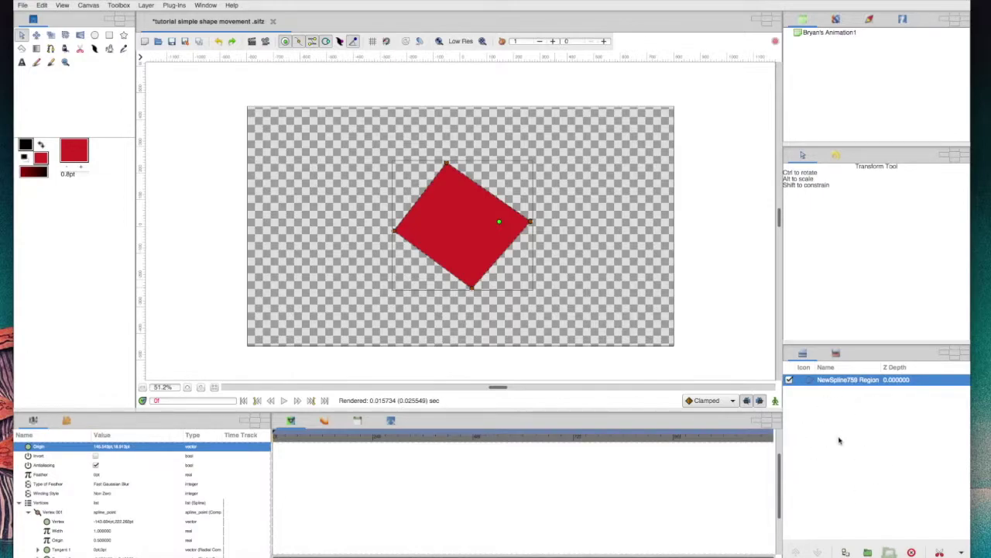
# Delete the red diamond layer and re-enable Outline alongside Region for the Spline tool.
pyautogui.click(912, 552)
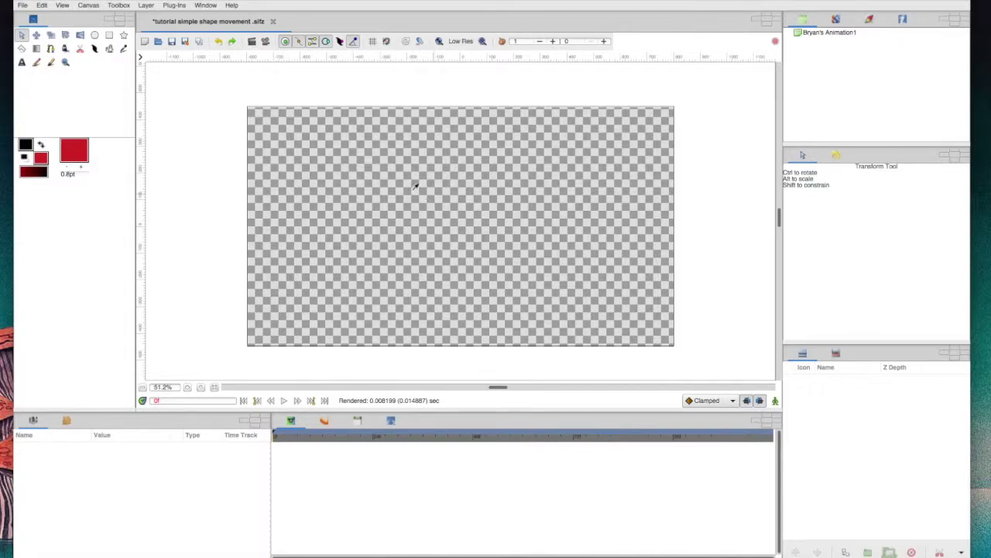
pyautogui.click(51, 49)
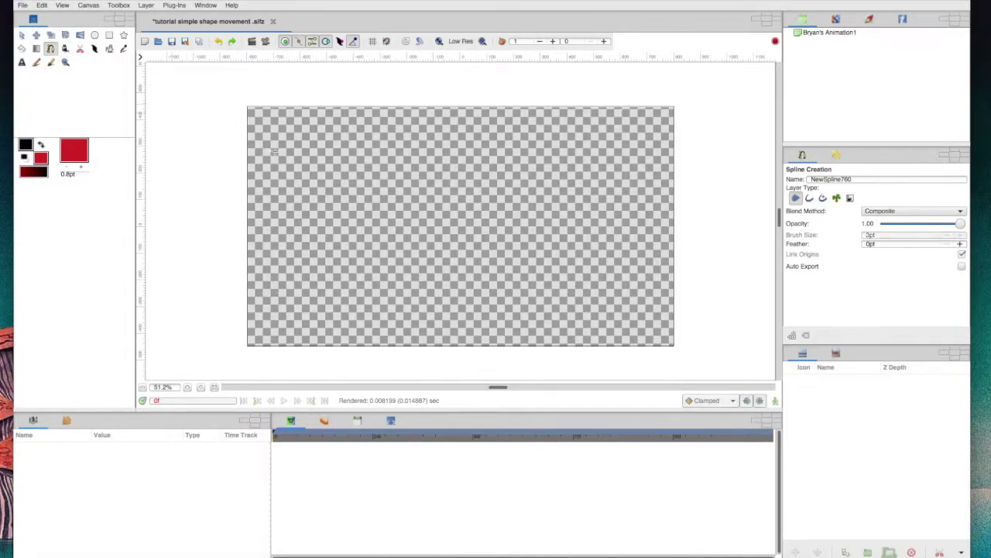
pyautogui.click(809, 199)
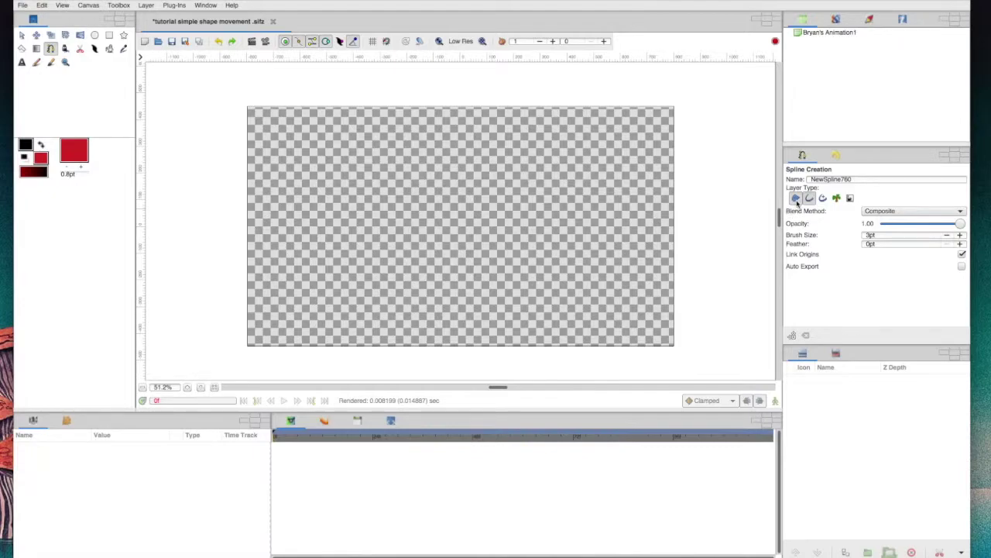
# Keep Region creation on and raise the outline Brush Size to 10pt.
pyautogui.click(797, 199)
pyautogui.click(797, 199)
pyautogui.click(961, 236)
pyautogui.click(961, 236)
# Draw a three-point dome spline with a curved peak, loop it, and finish it.
pyautogui.click(332, 233)
pyautogui.moveTo(422, 172); pyautogui.dragTo(484, 170)
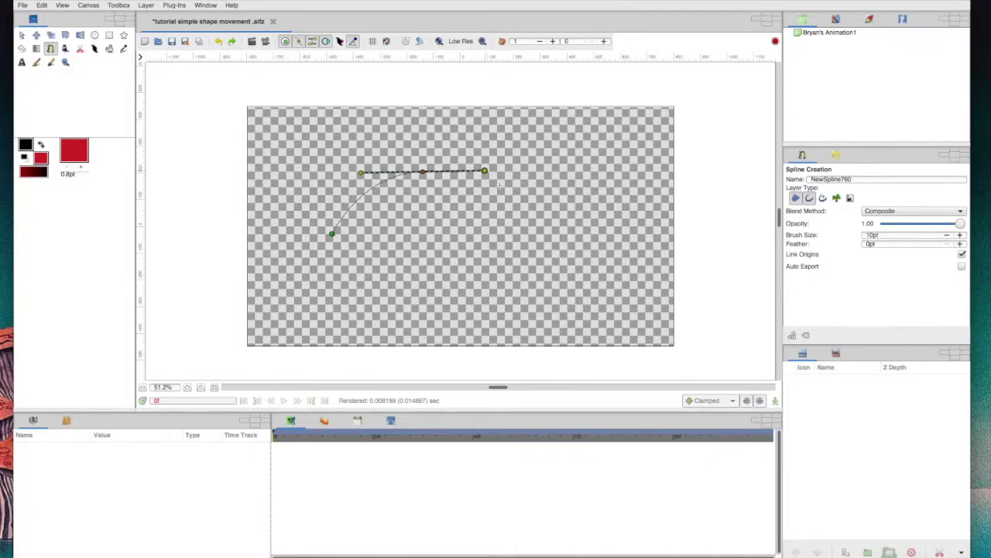
pyautogui.click(508, 238)
pyautogui.rightClick(332, 233)
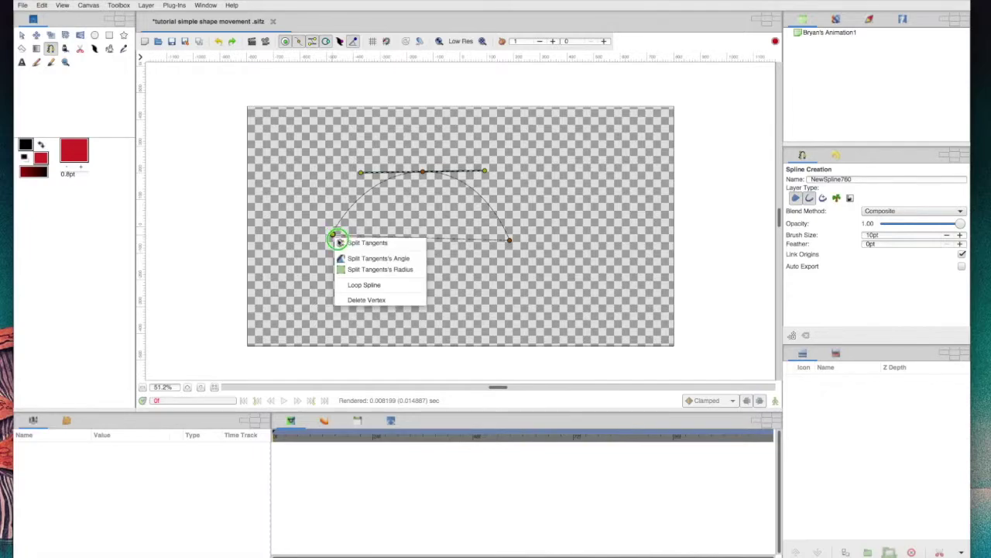
pyautogui.click(357, 286)
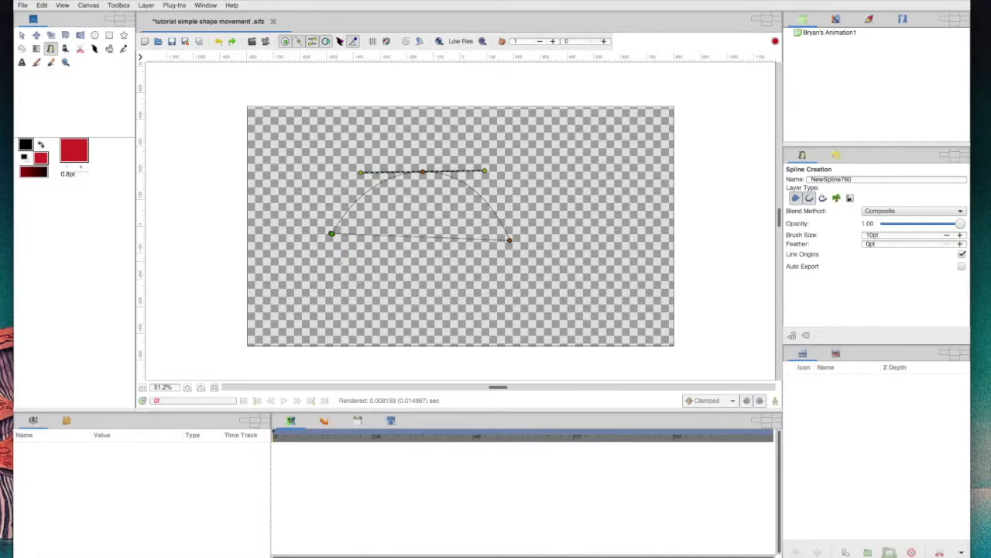
pyautogui.click(21, 34)
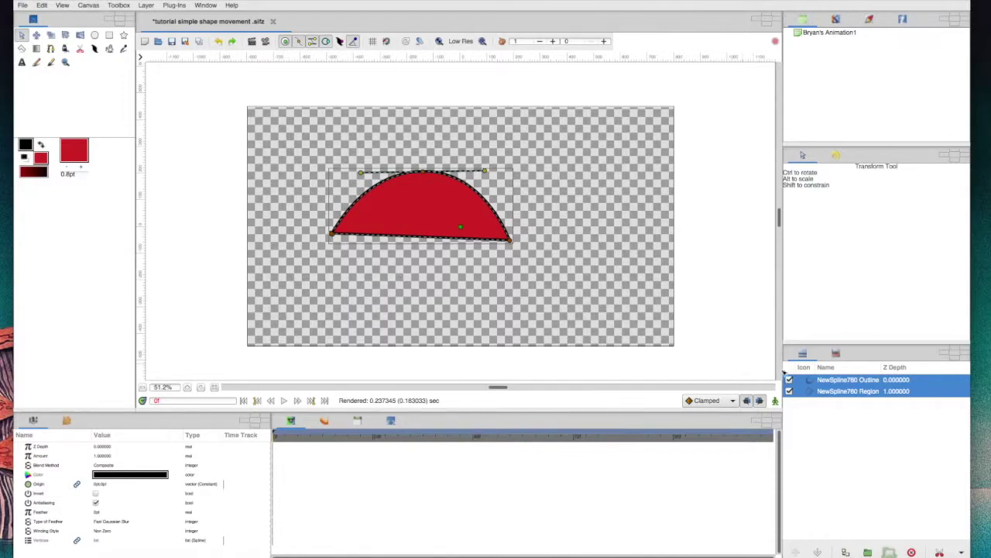
# Switch between the new Region and Outline layers, ending with the black outline selected.
pyautogui.click(813, 391)
pyautogui.click(822, 379)
pyautogui.click(824, 392)
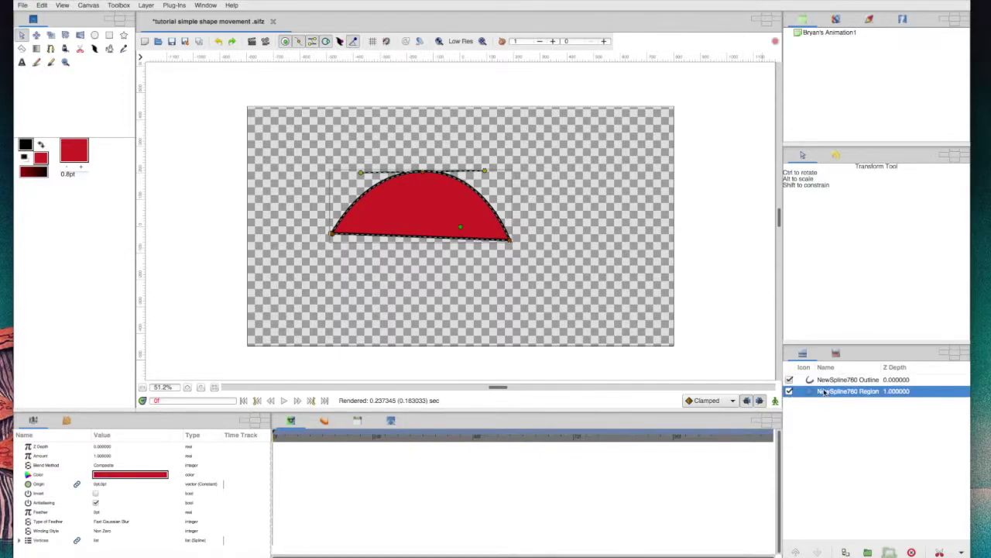
pyautogui.click(823, 380)
pyautogui.click(825, 391)
pyautogui.click(822, 379)
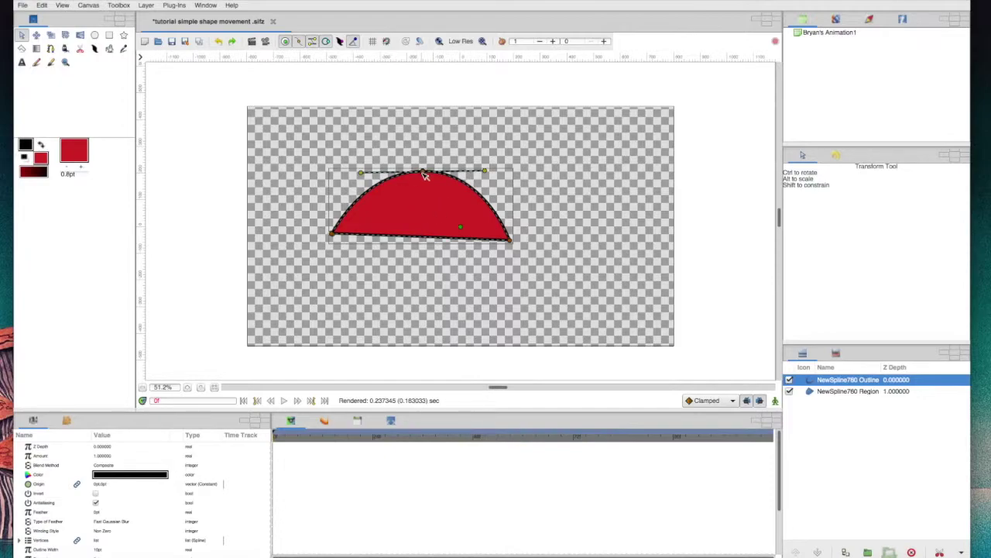
# Raise, lean and flatten the dome's peak via its tangent, and lower its right corner.
pyautogui.moveTo(424, 176); pyautogui.dragTo(458, 159)
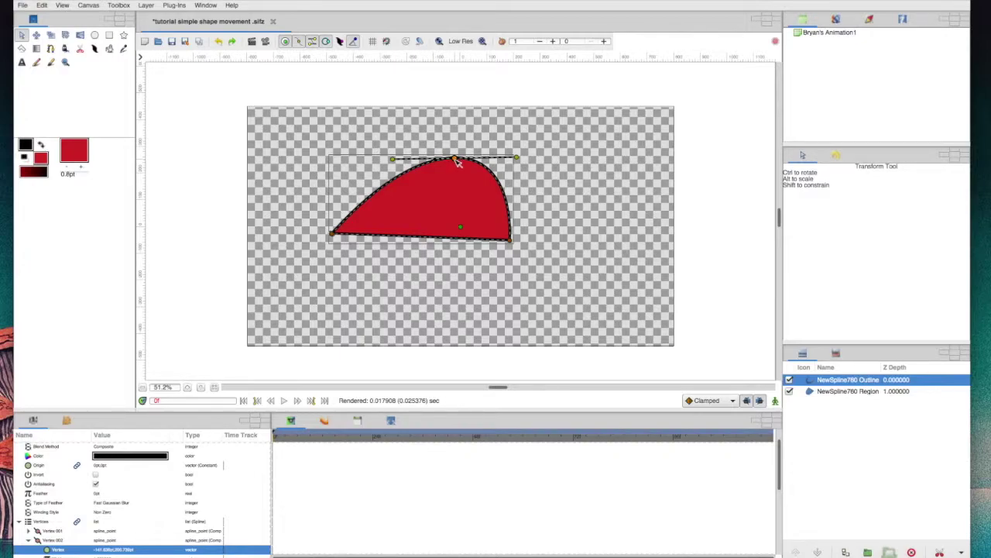
pyautogui.moveTo(458, 161); pyautogui.dragTo(475, 186)
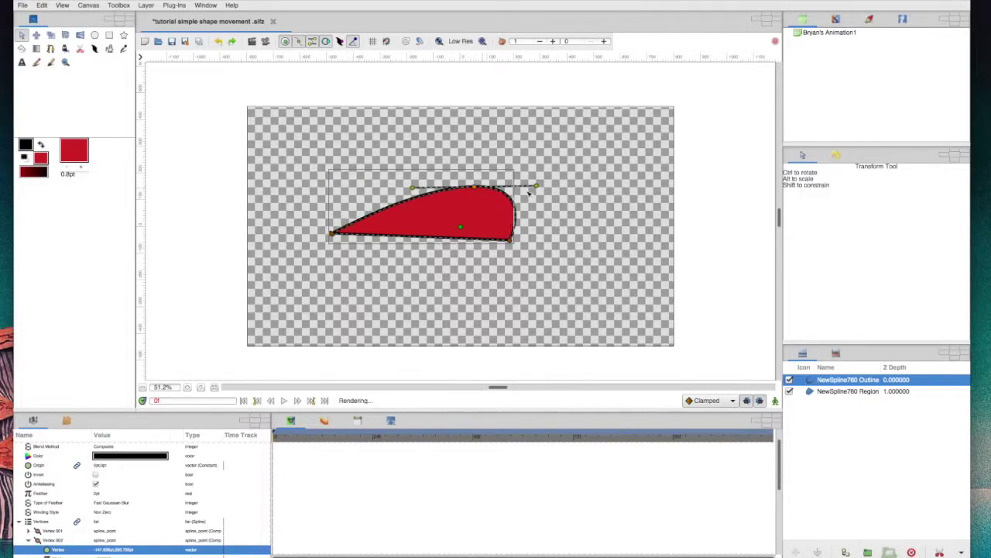
pyautogui.moveTo(535, 187); pyautogui.dragTo(436, 179)
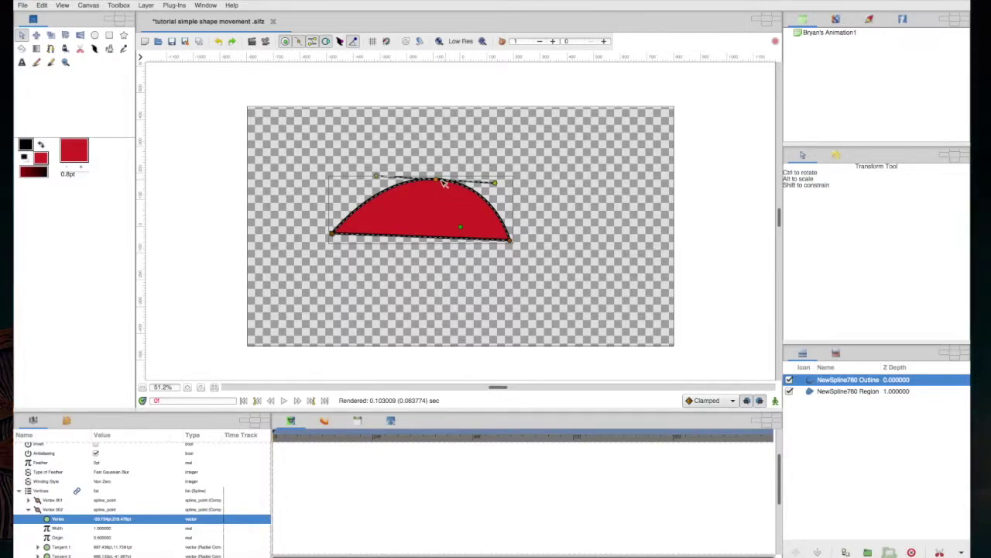
pyautogui.moveTo(438, 181); pyautogui.dragTo(439, 186)
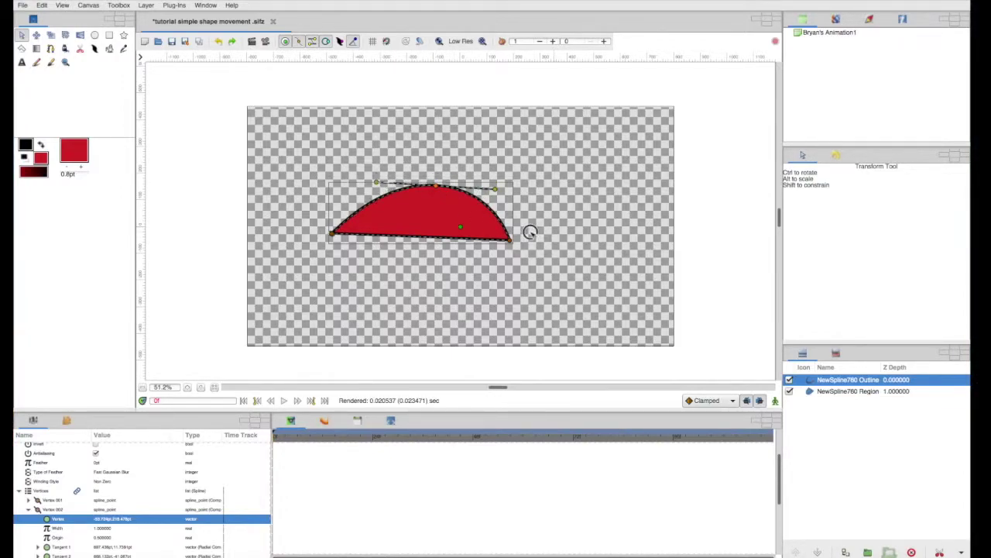
pyautogui.moveTo(513, 241)
pyautogui.mouseDown()
pyautogui.moveTo(542, 268)
pyautogui.moveTo(516, 249)
pyautogui.mouseUp()
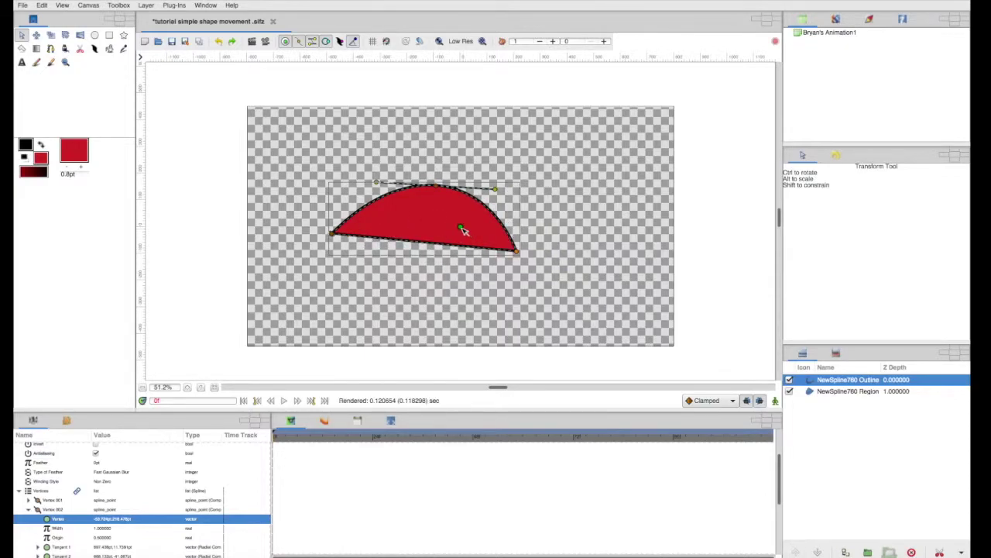
pyautogui.click(462, 227)
# Try moving the Region layer's origin, undo the overshoot, then select the Outline layer.
pyautogui.click(845, 392)
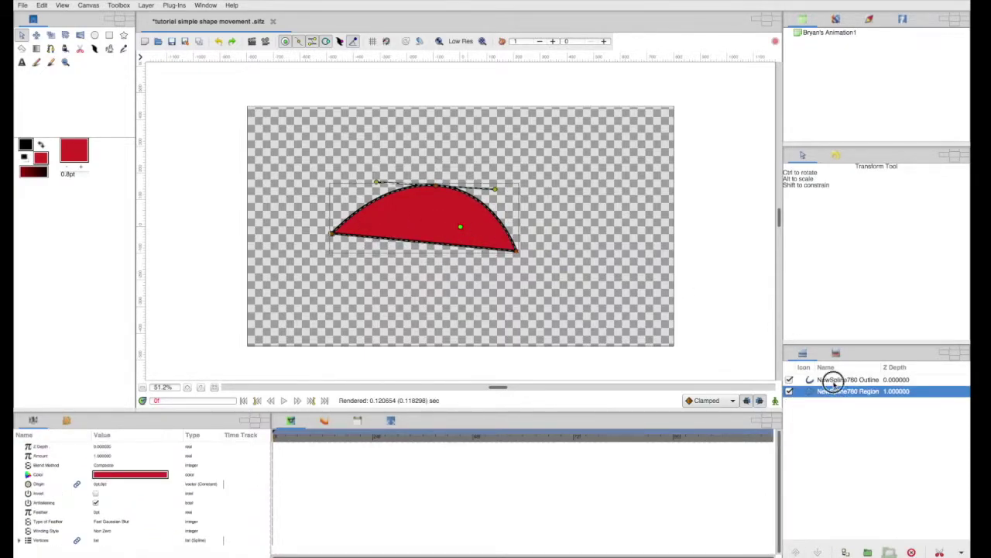
pyautogui.click(844, 379)
pyautogui.click(844, 391)
pyautogui.moveTo(460, 226); pyautogui.dragTo(504, 224)
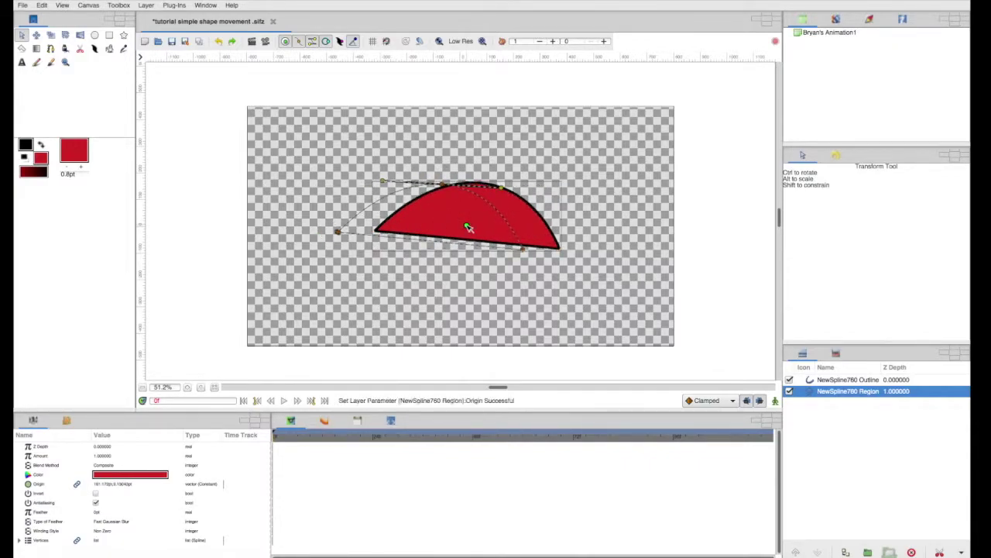
pyautogui.hotkey('ctrl', 'z')
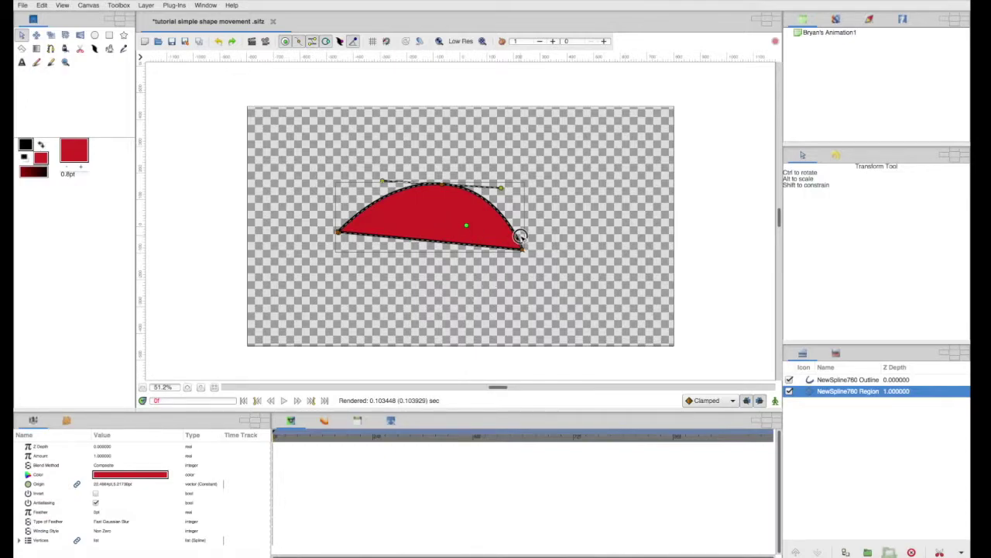
pyautogui.click(525, 242)
pyautogui.click(465, 225)
pyautogui.click(847, 379)
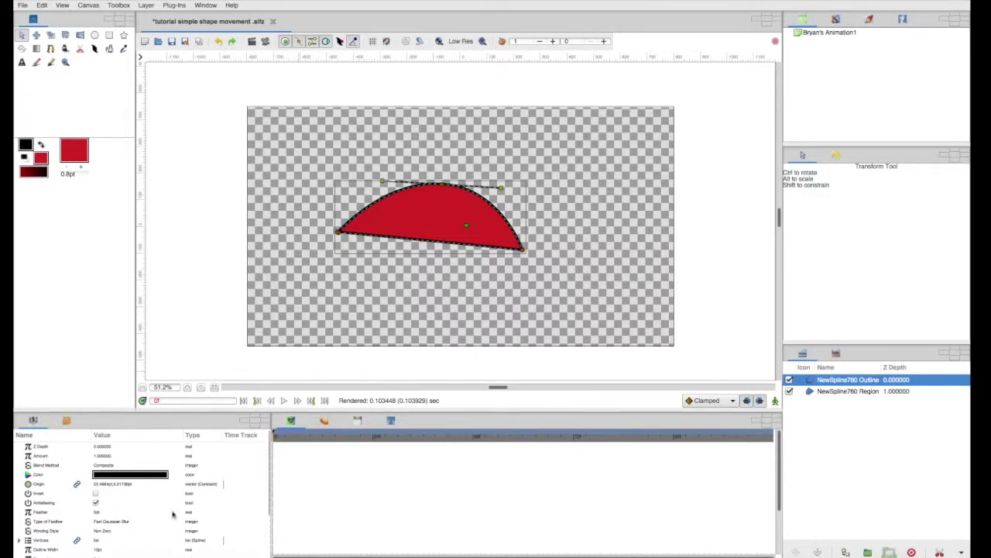
pyautogui.moveTo(99, 412); pyautogui.dragTo(95, 392)
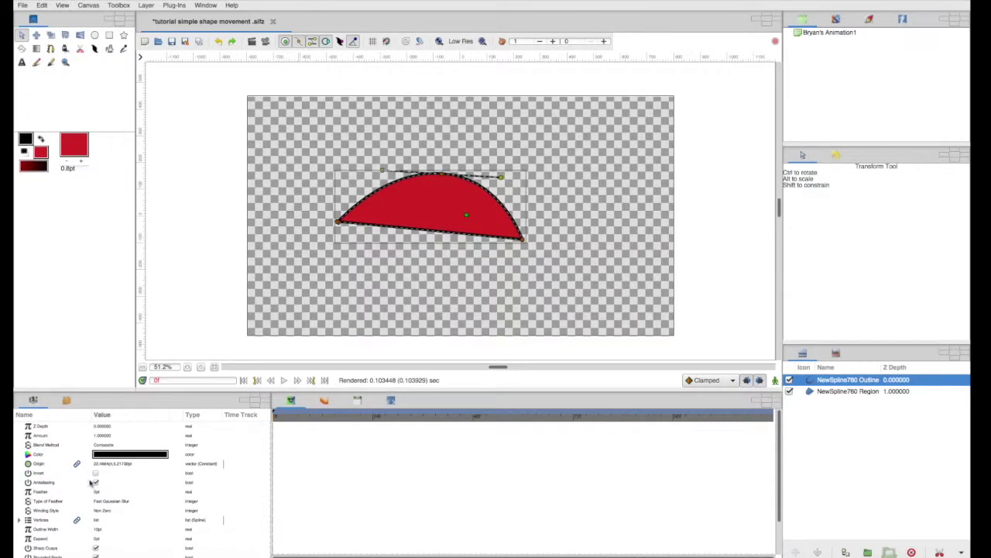
pyautogui.scroll(-3, 111, 523)
pyautogui.scroll(3, 111, 523)
pyautogui.click(849, 391)
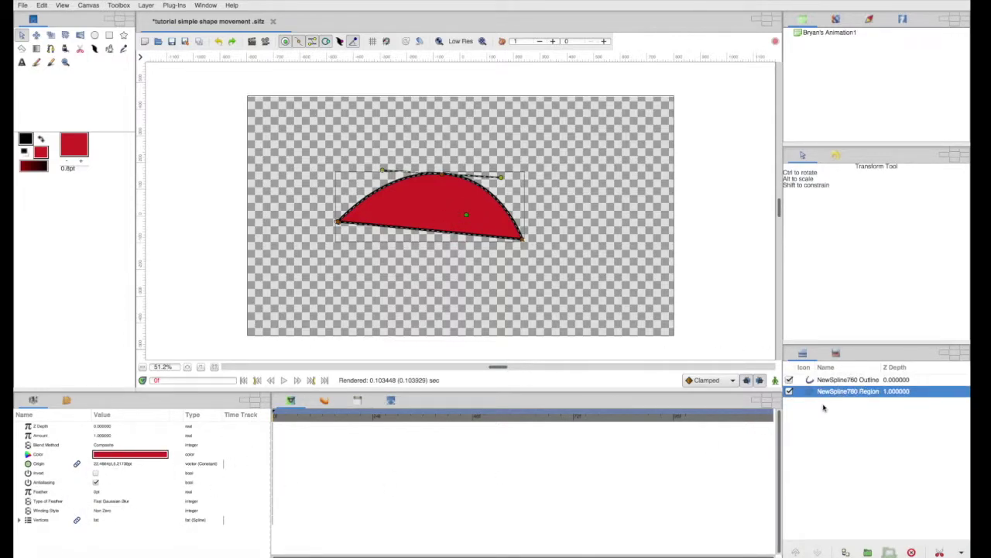
pyautogui.click(837, 379)
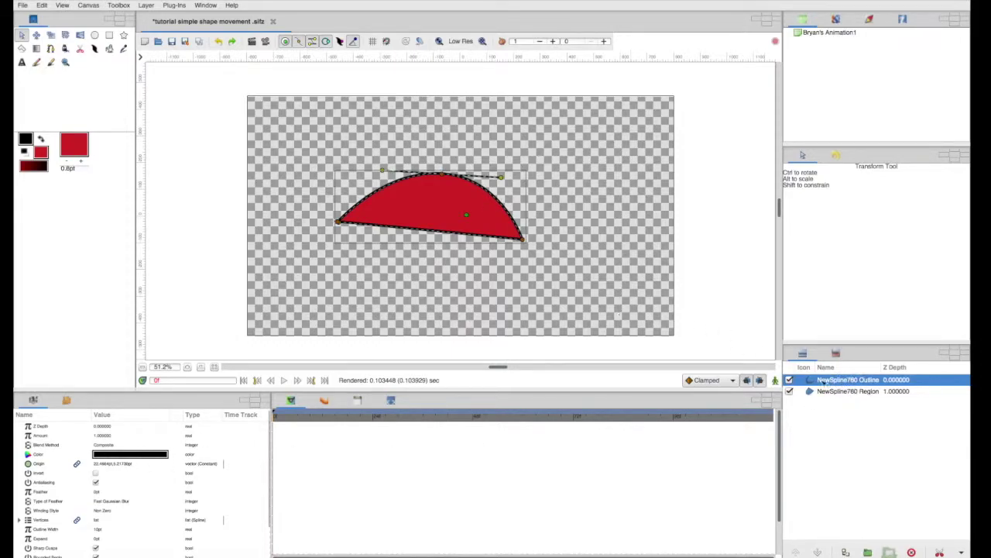
pyautogui.doubleClick(850, 384)
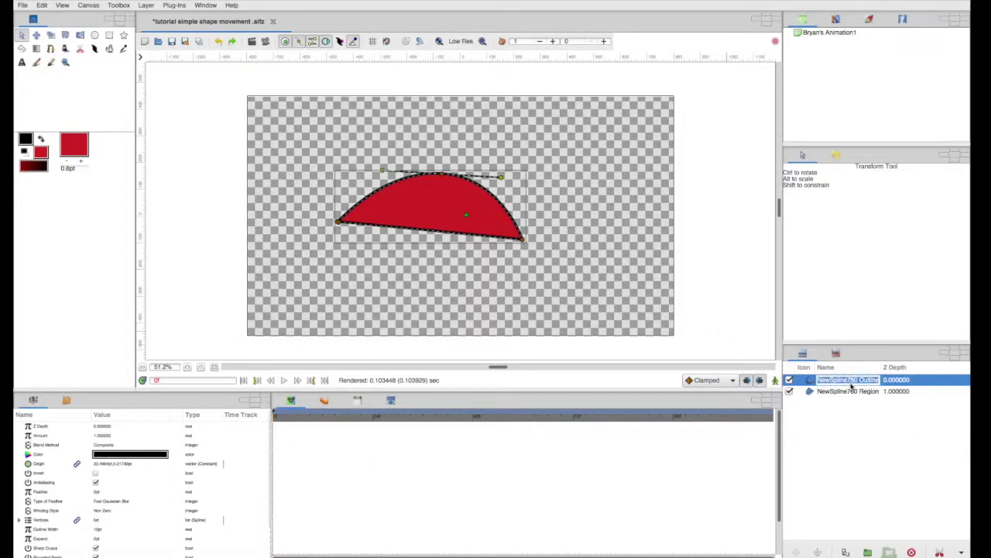
pyautogui.press('Return')
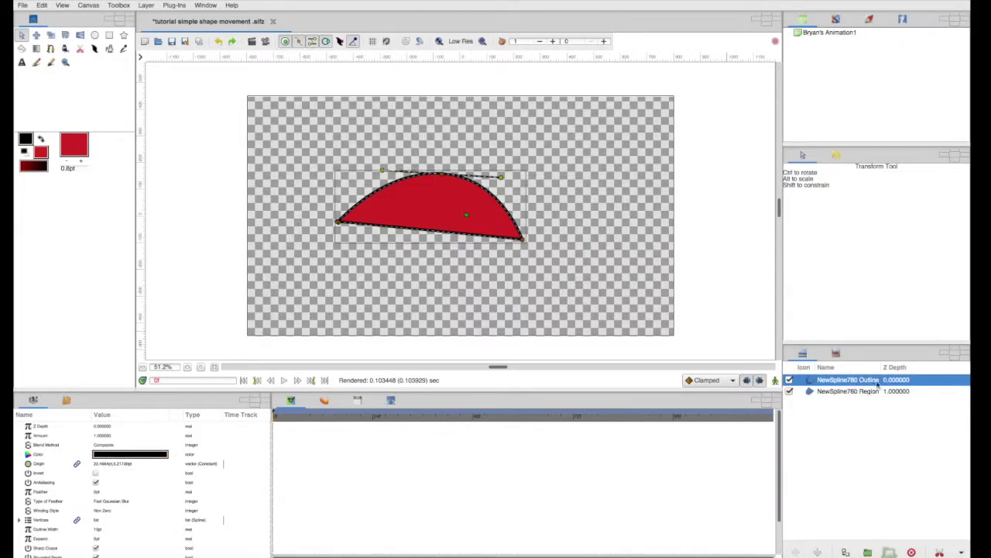
pyautogui.scroll(-2, 148, 509)
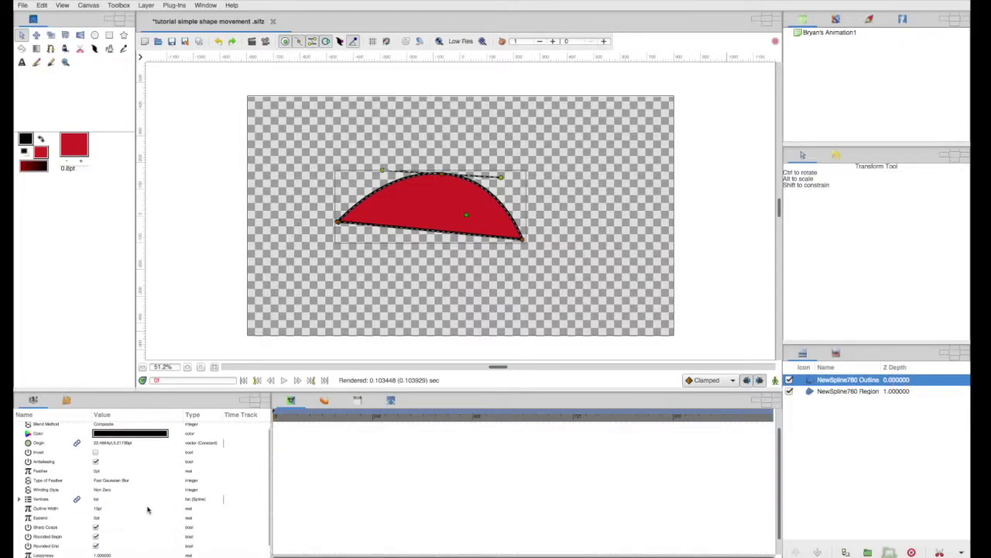
pyautogui.scroll(2, 148, 510)
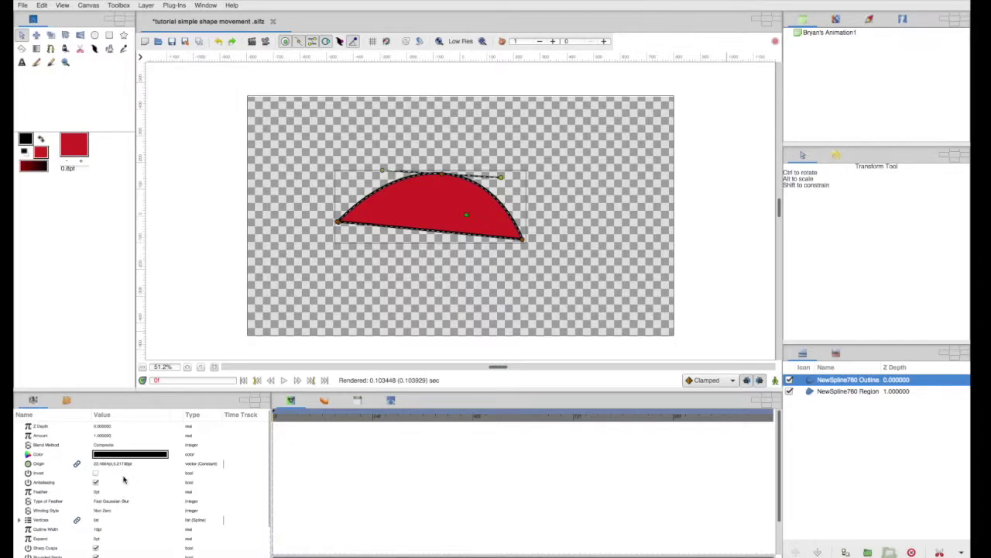
pyautogui.click(48, 529)
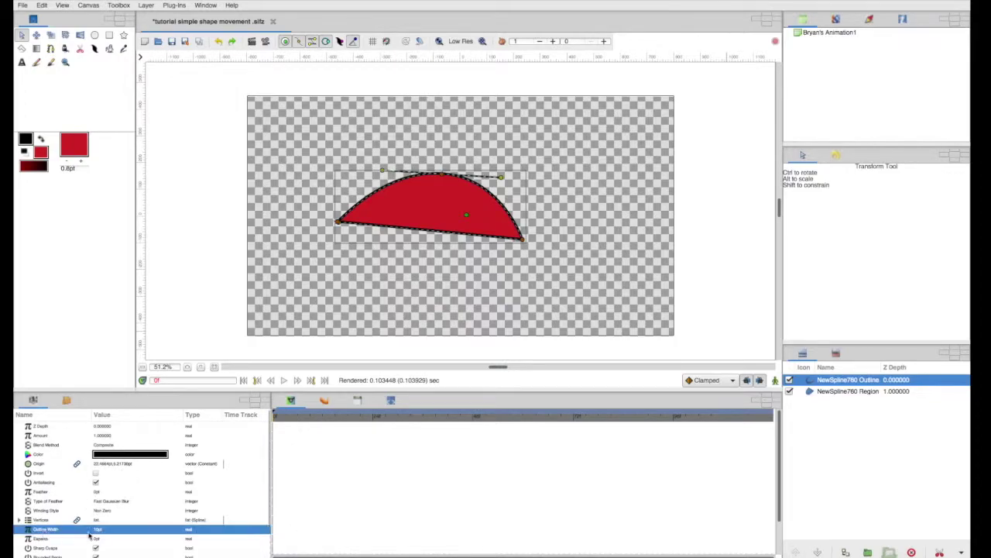
pyautogui.click(99, 529)
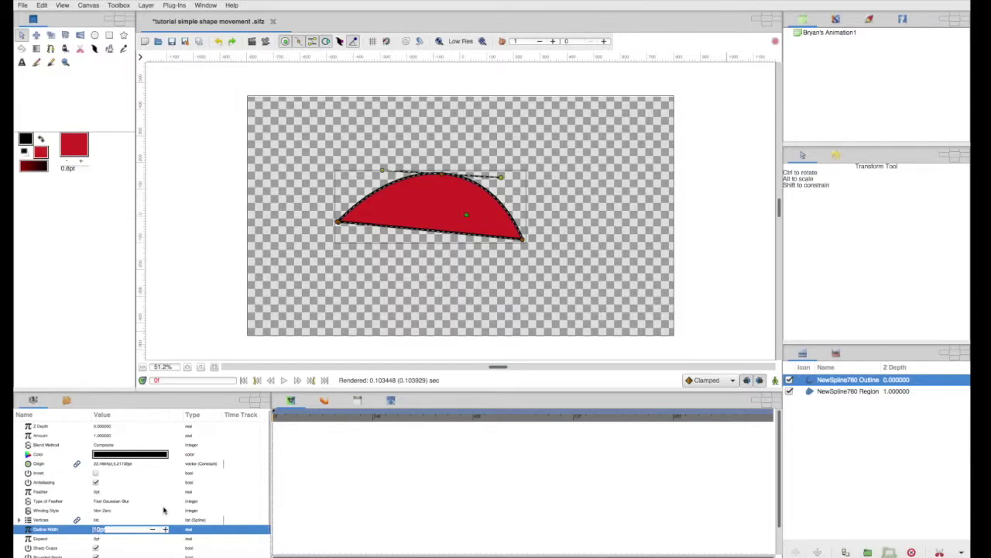
pyautogui.write('10')
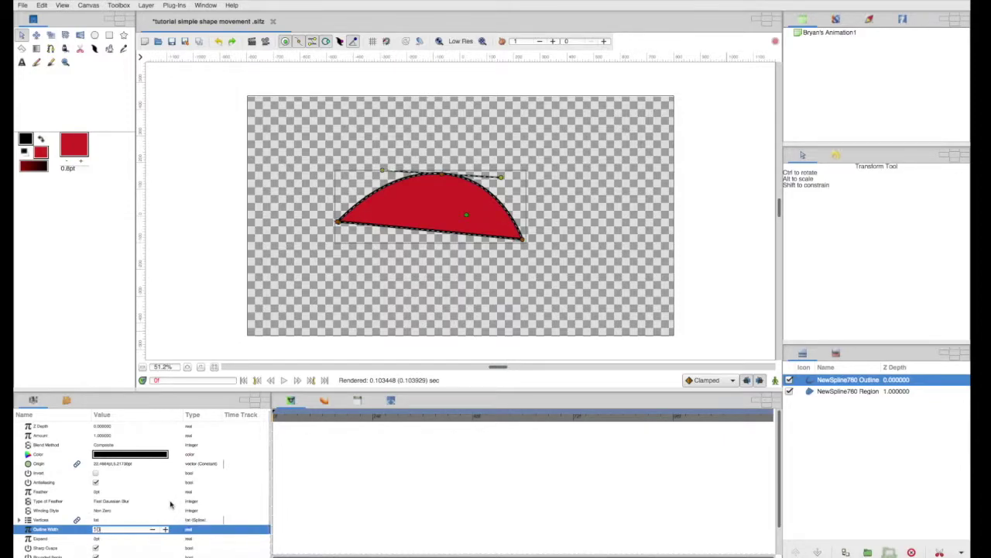
pyautogui.press('Return')
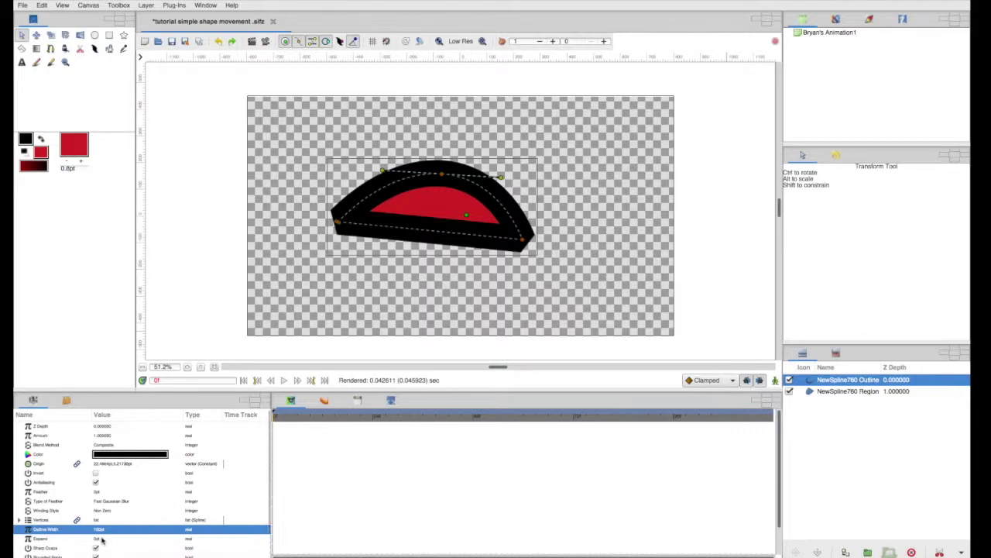
pyautogui.click(100, 529)
pyautogui.press('Return')
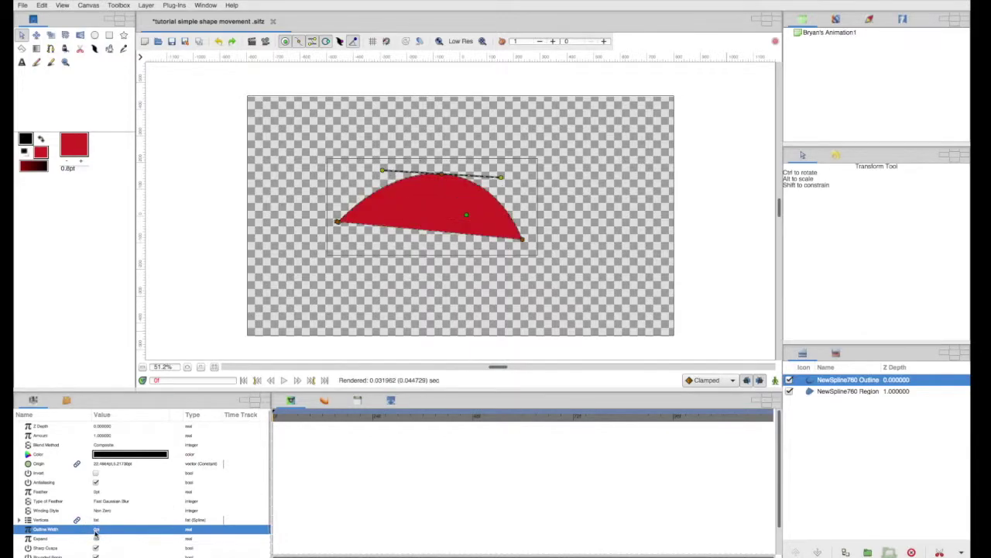
pyautogui.click(96, 529)
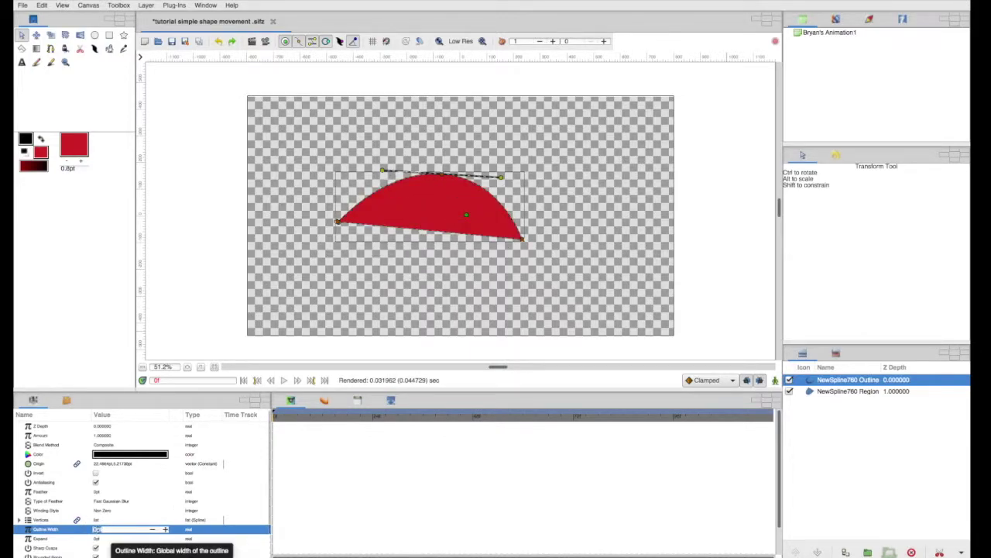
pyautogui.write('10')
pyautogui.press('Return')
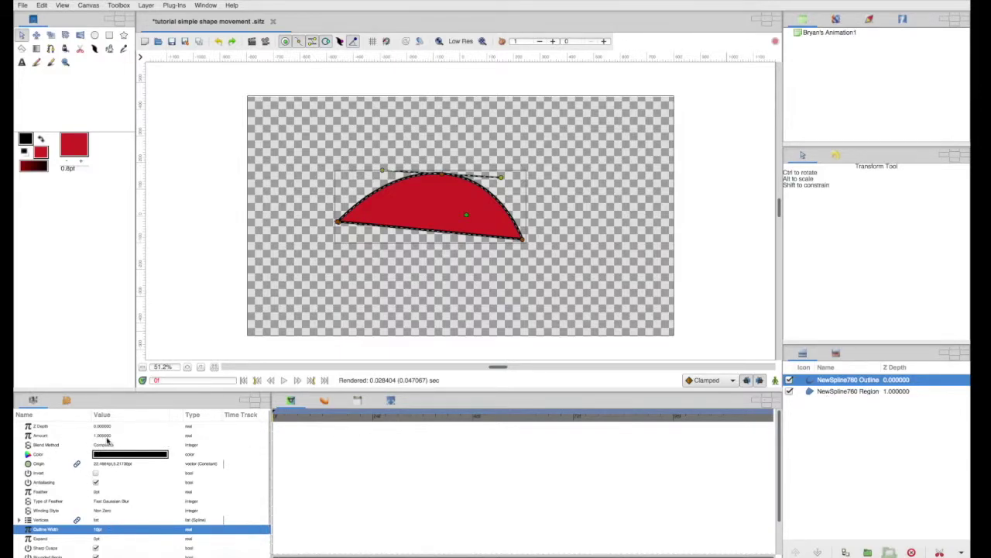
pyautogui.click(97, 491)
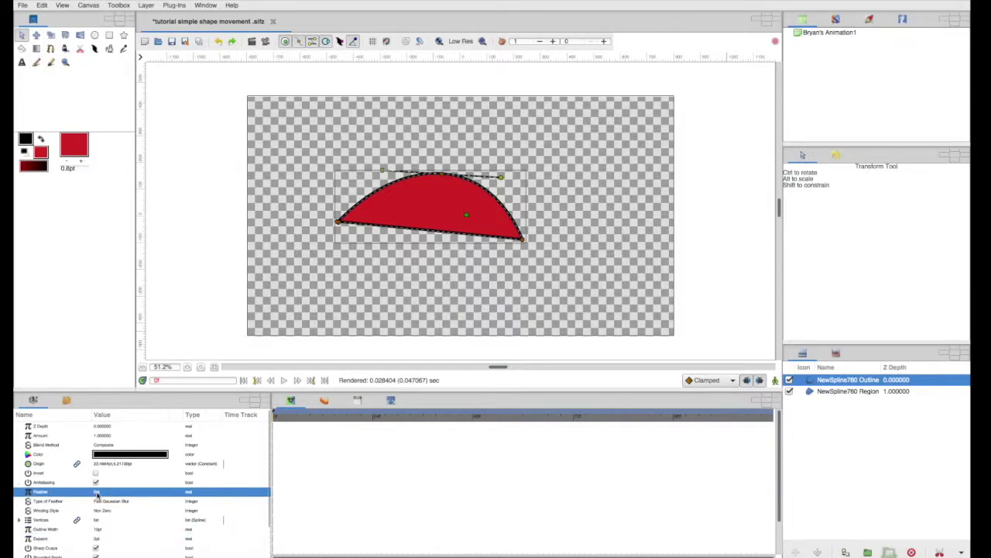
pyautogui.click(97, 492)
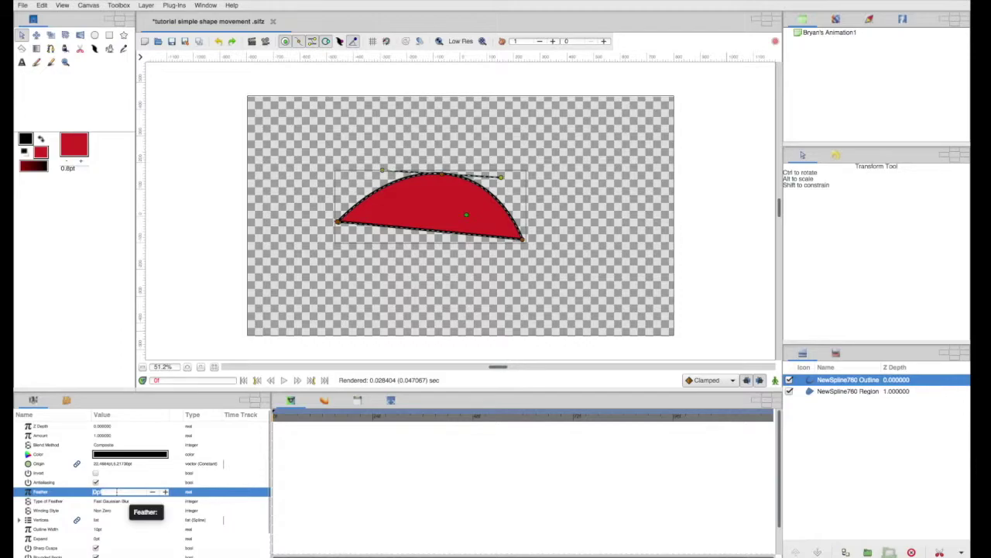
pyautogui.click(166, 492)
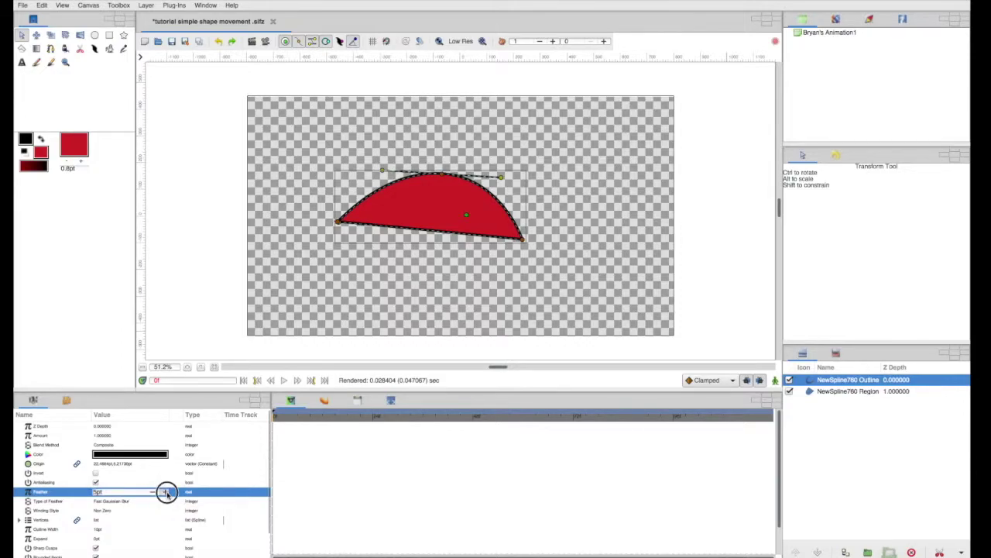
pyautogui.click(166, 492)
pyautogui.click(166, 492)
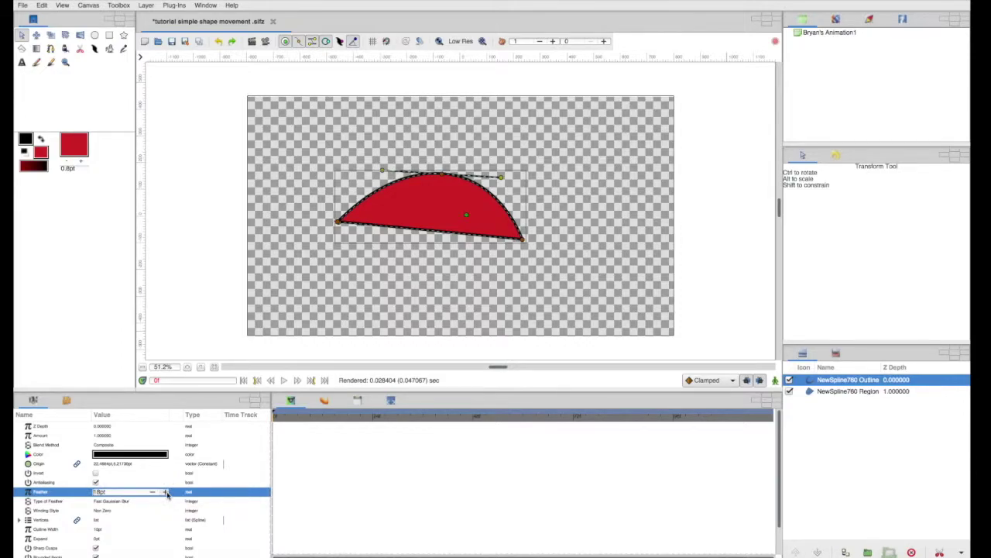
pyautogui.click(165, 492)
pyautogui.press('Return')
pyautogui.click(295, 228)
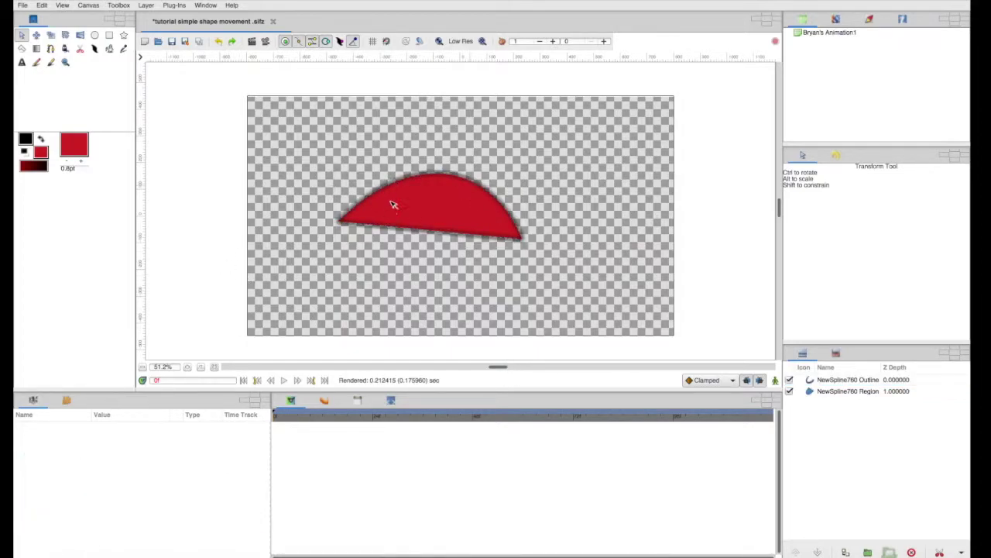
pyautogui.doubleClick(848, 379)
pyautogui.click(814, 382)
pyautogui.click(99, 492)
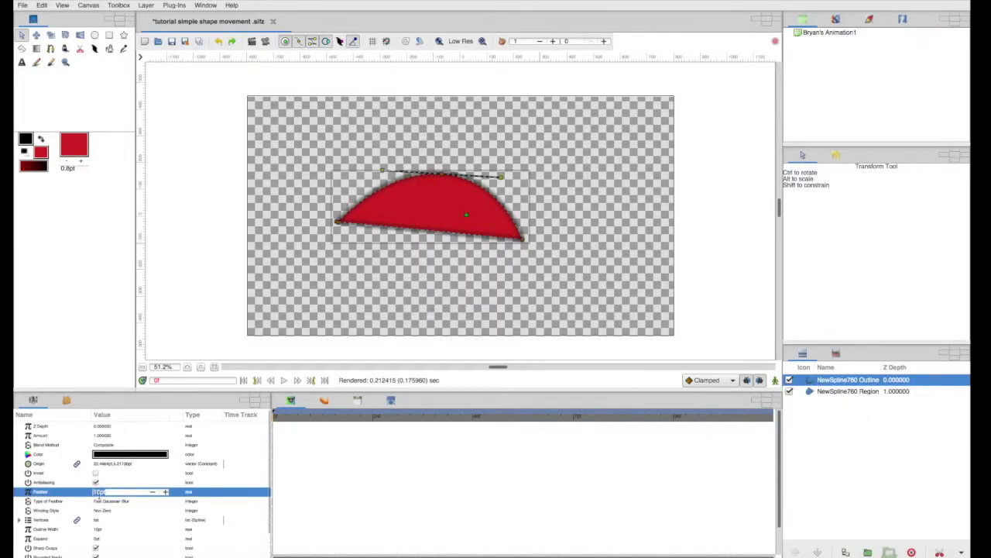
pyautogui.write('0')
pyautogui.press('Return')
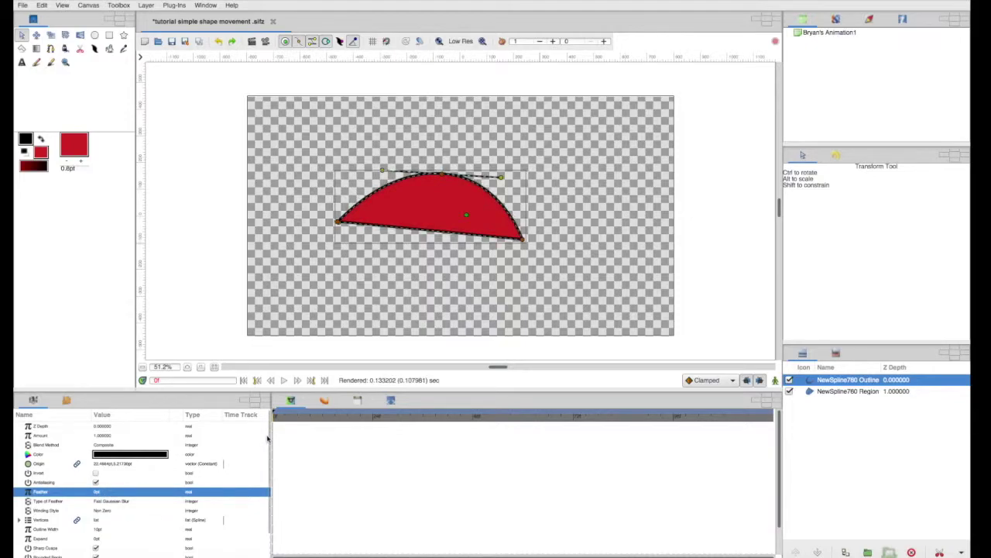
pyautogui.click(411, 212)
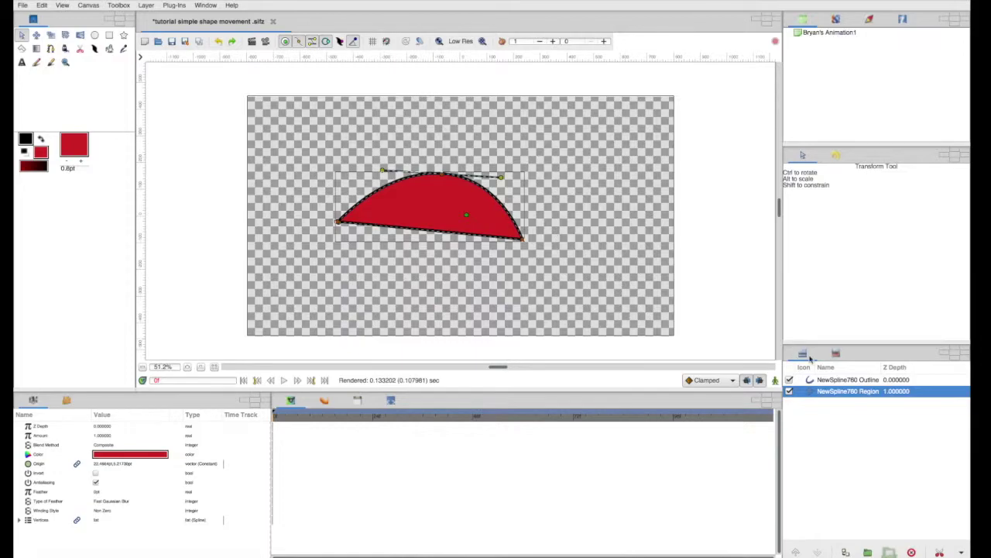
# Set the NewSpline760 Region Amount to 0 and move the red shape right and down.
pyautogui.click(810, 393)
pyautogui.click(48, 437)
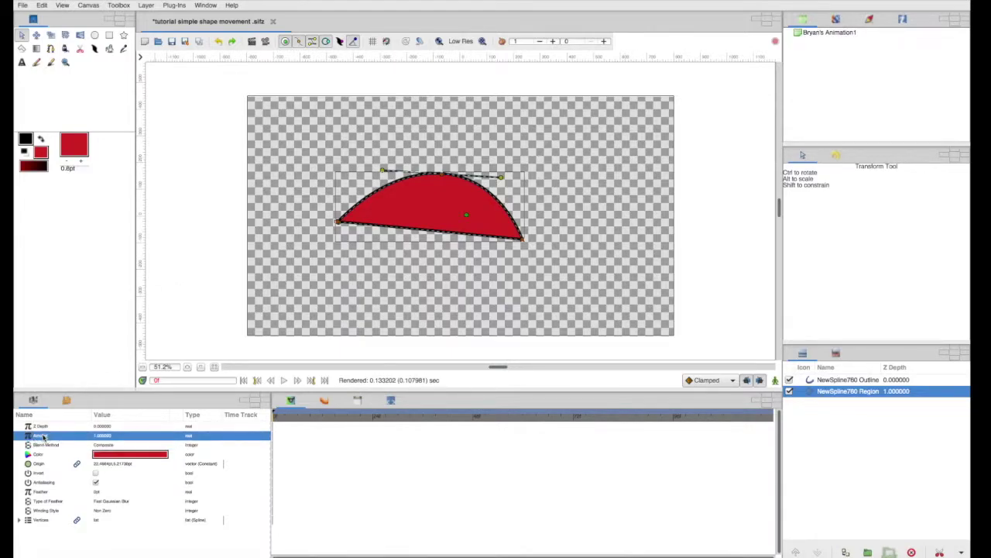
pyautogui.click(103, 439)
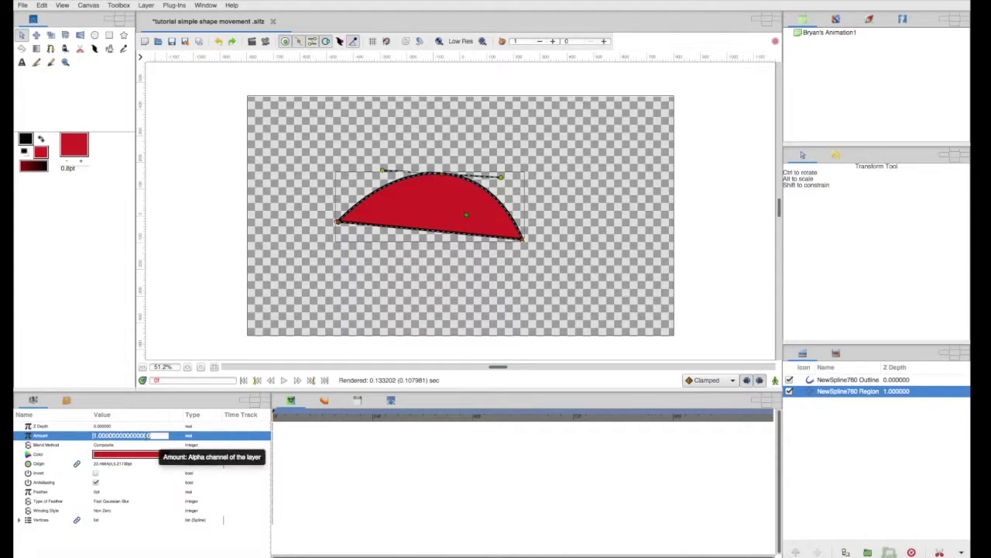
pyautogui.write('0.5')
pyautogui.press('Return')
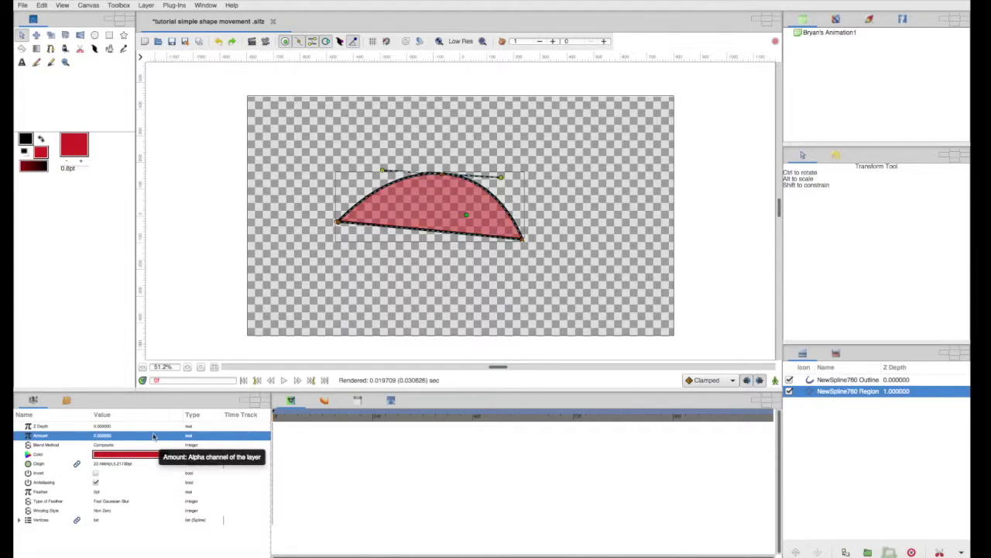
pyautogui.moveTo(467, 220)
pyautogui.mouseDown()
pyautogui.moveTo(518, 251)
pyautogui.moveTo(483, 229)
pyautogui.mouseUp()
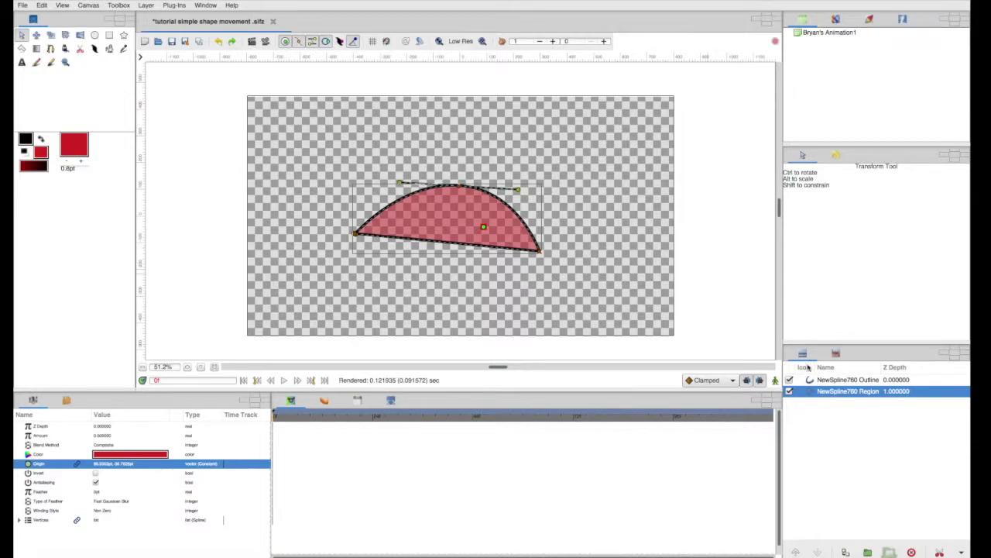
# Restore the region Amount to 1 and move the red shape up and left.
pyautogui.click(97, 435)
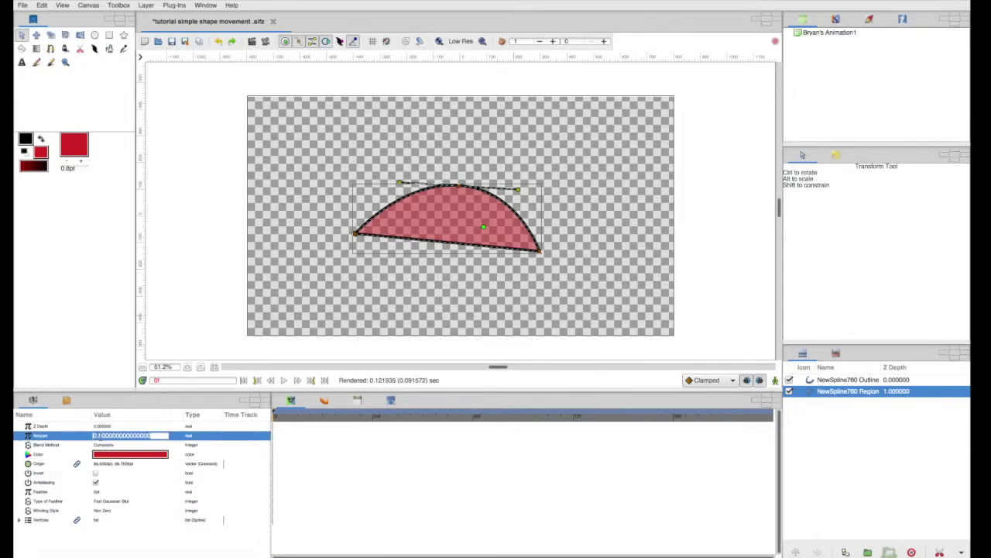
pyautogui.write('1')
pyautogui.press('Return')
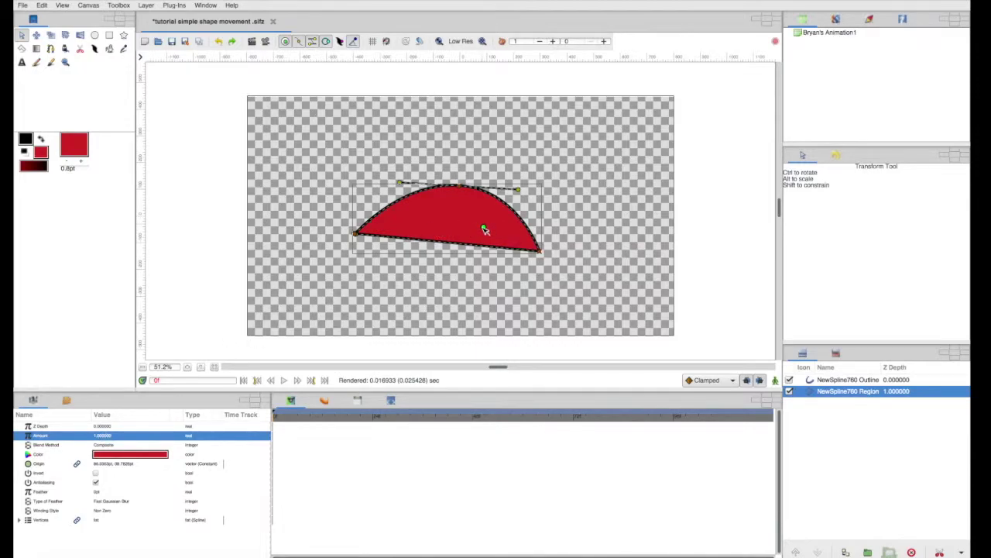
pyautogui.moveTo(486, 226); pyautogui.dragTo(457, 217)
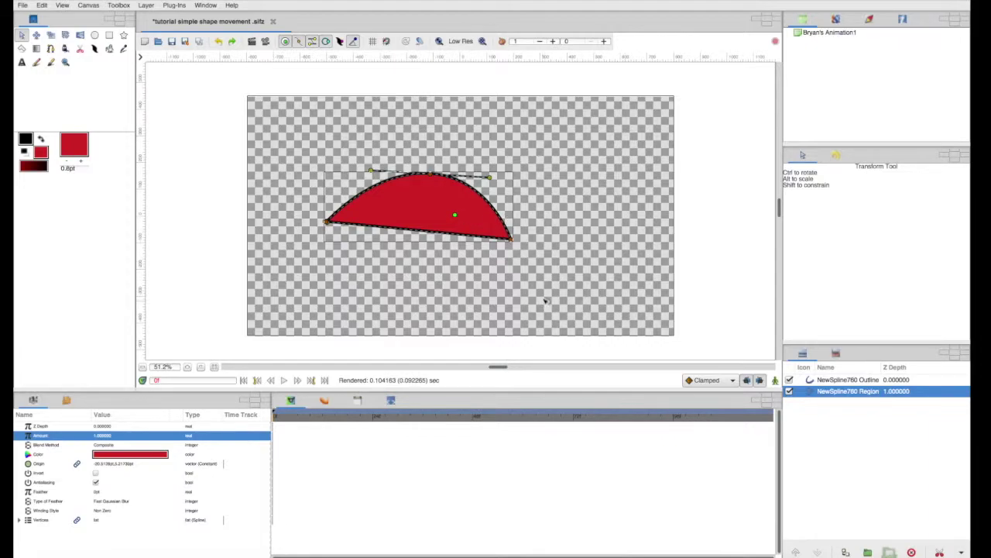
# Select the NewSpline760 Outline layer and grab the width handle at its top vertex.
pyautogui.click(846, 381)
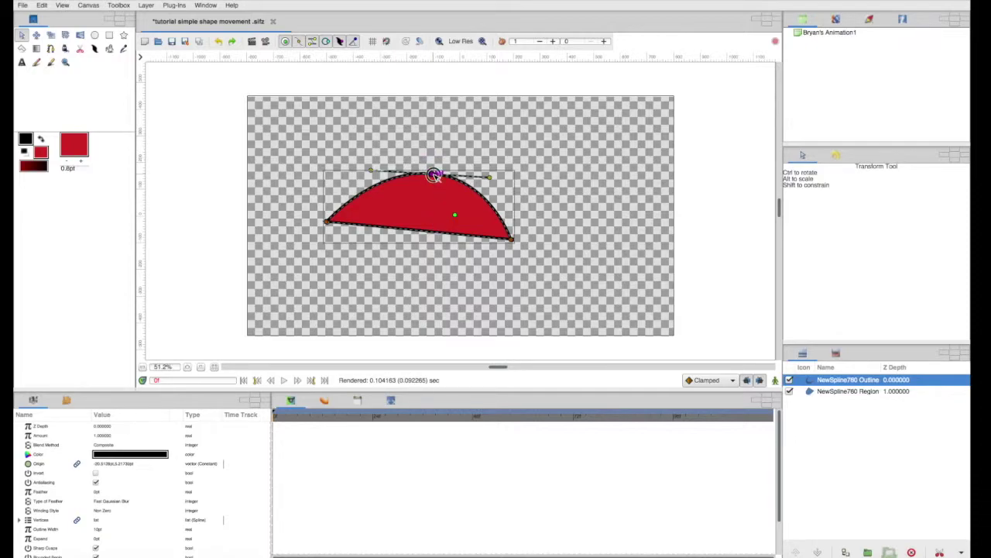
pyautogui.moveTo(436, 177)
pyautogui.mouseDown()
pyautogui.moveTo(445, 179)
pyautogui.moveTo(436, 176)
pyautogui.mouseUp()
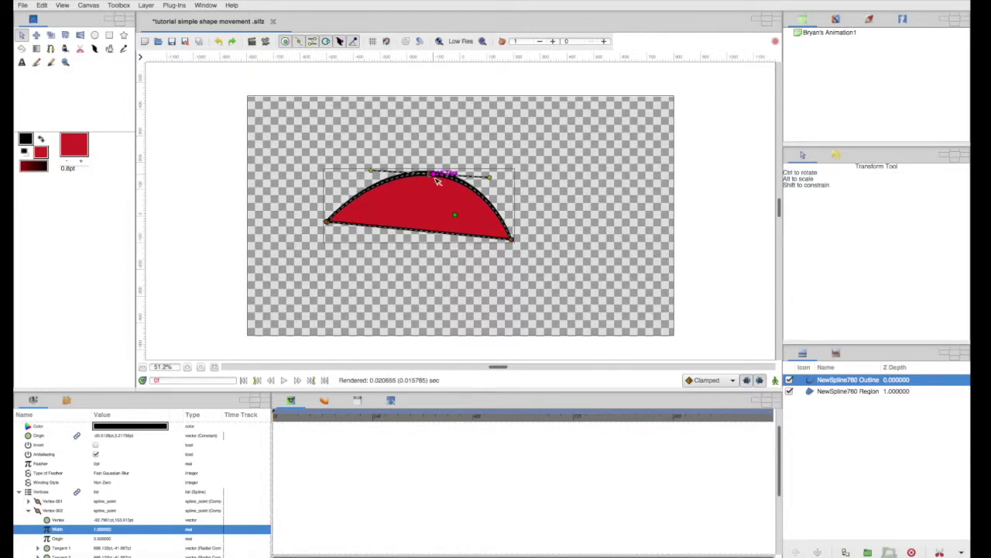
# With tangent handles hidden, thicken the black outline at the shape's left and right ends.
pyautogui.click(313, 42)
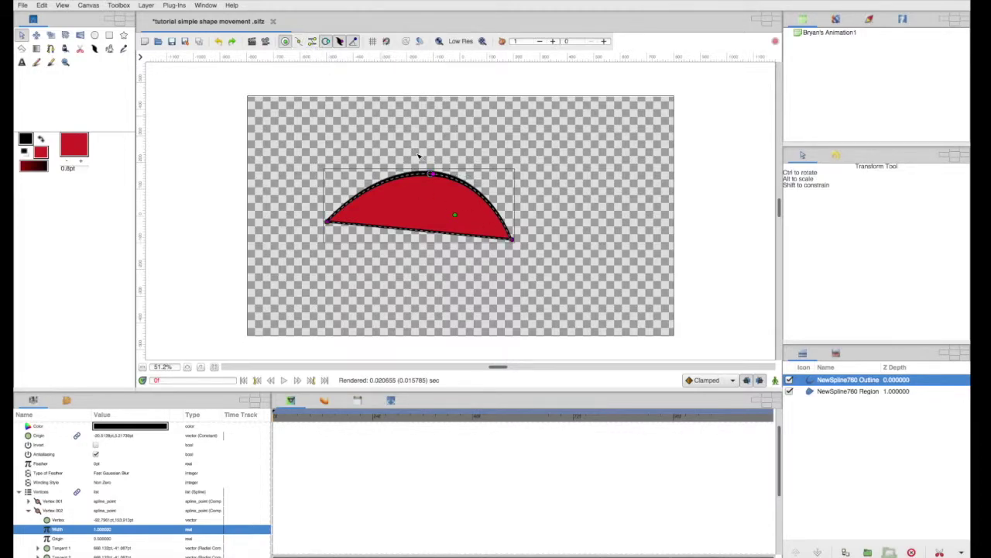
pyautogui.moveTo(326, 222); pyautogui.dragTo(287, 222)
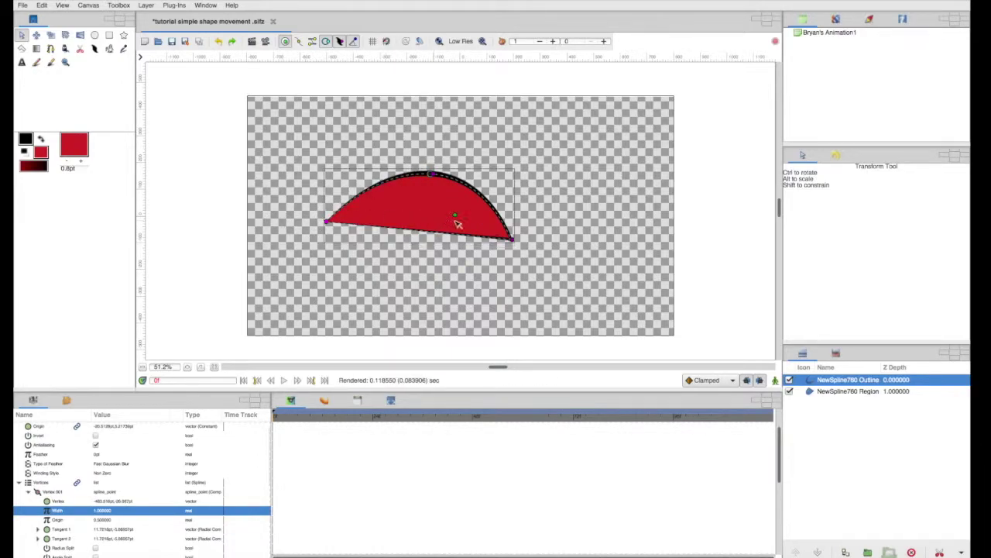
pyautogui.moveTo(515, 241); pyautogui.dragTo(521, 242)
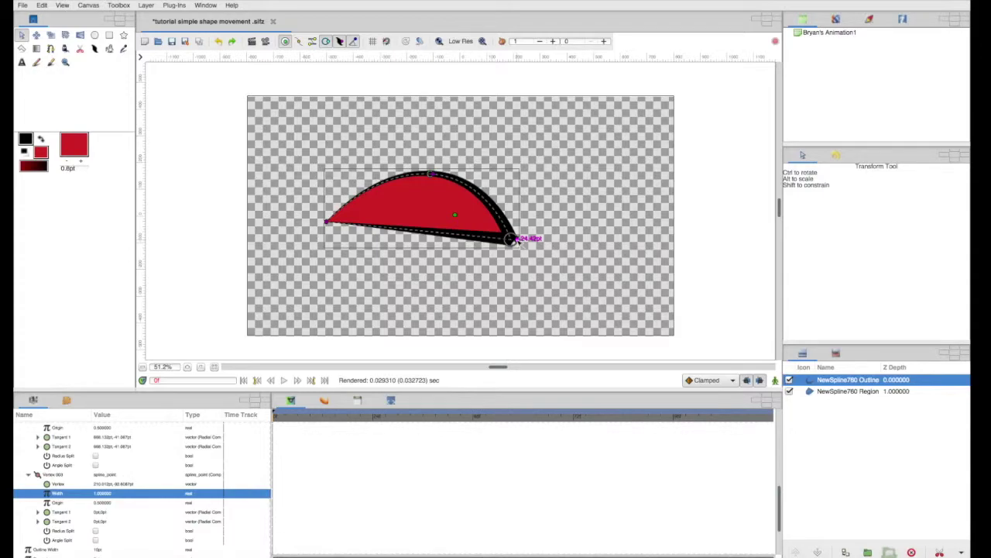
pyautogui.moveTo(517, 239); pyautogui.dragTo(512, 240)
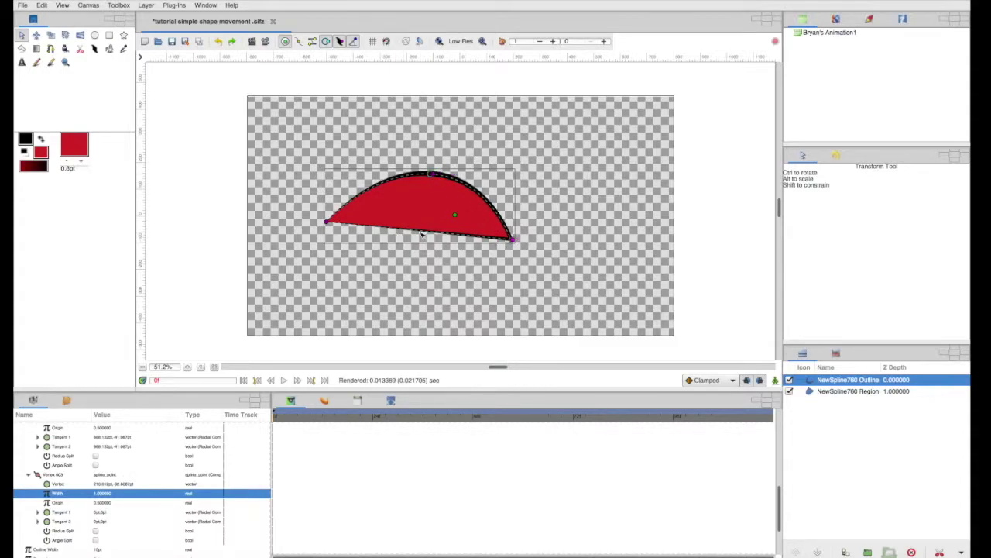
pyautogui.moveTo(512, 241); pyautogui.dragTo(519, 236)
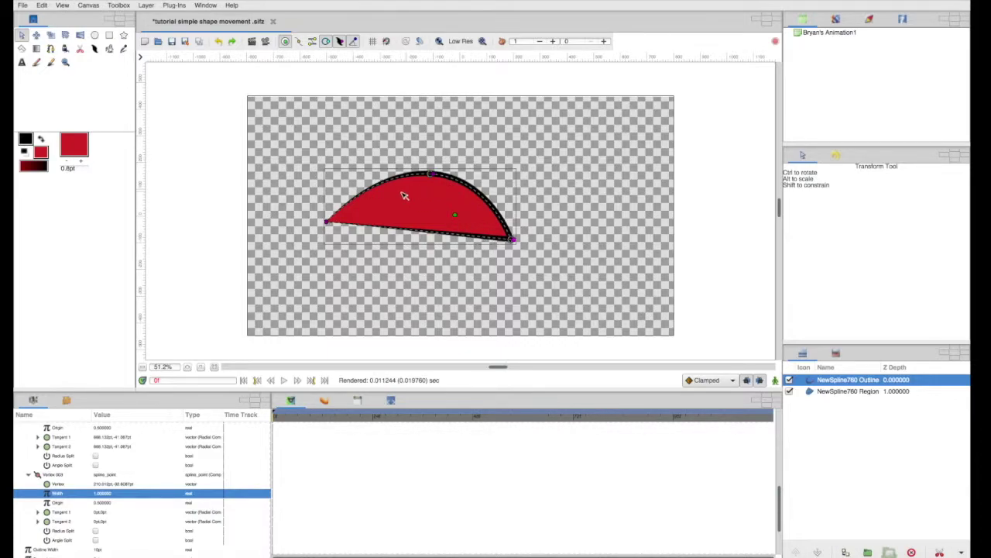
# Show the tangent handles again and save 'tutorial simple shape movement.sifz'.
pyautogui.click(312, 41)
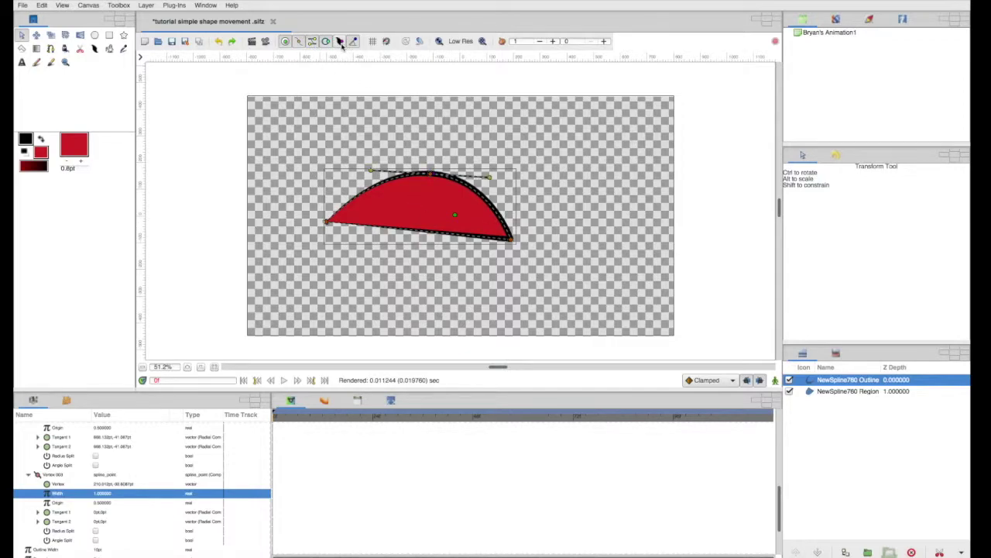
pyautogui.hotkey('ctrl', 's')
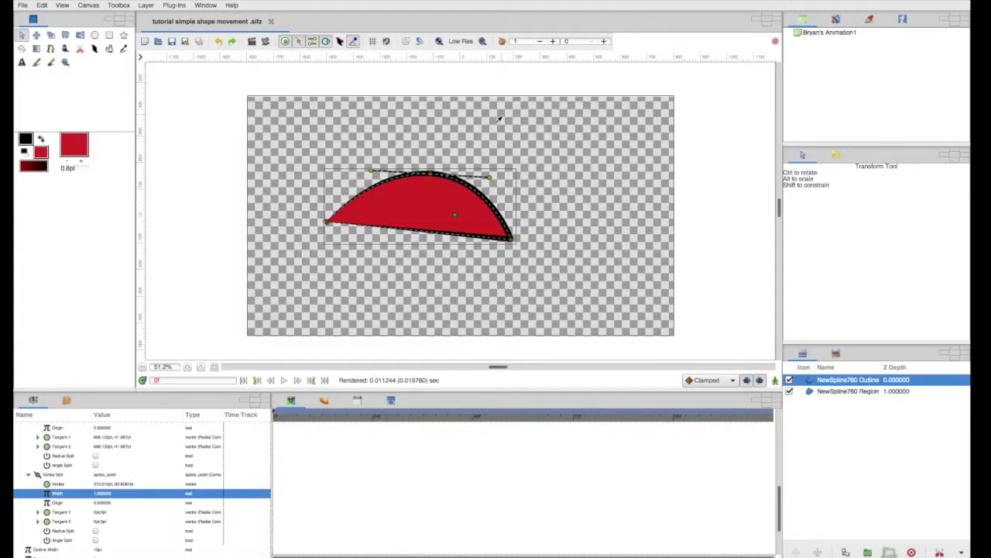
pyautogui.click(22, 5)
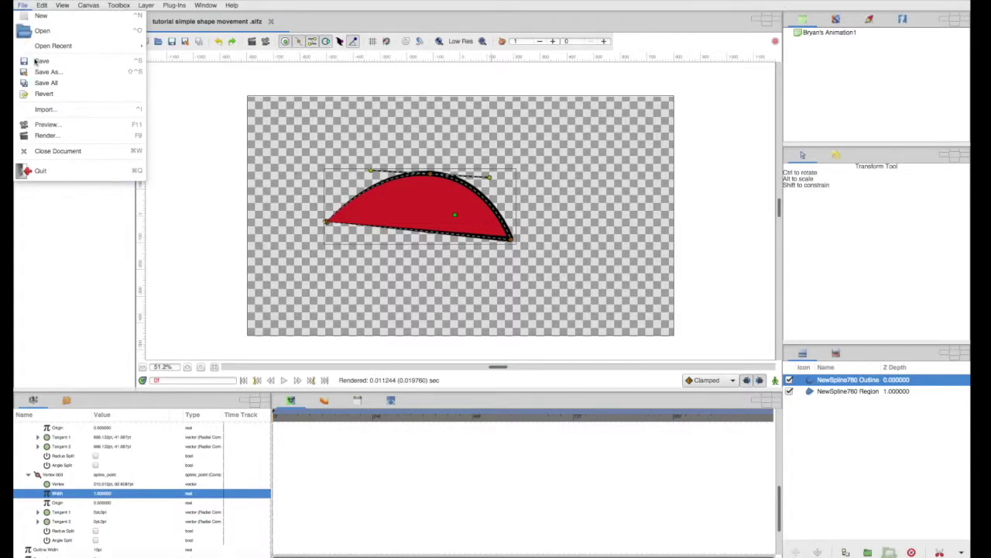
pyautogui.click(22, 6)
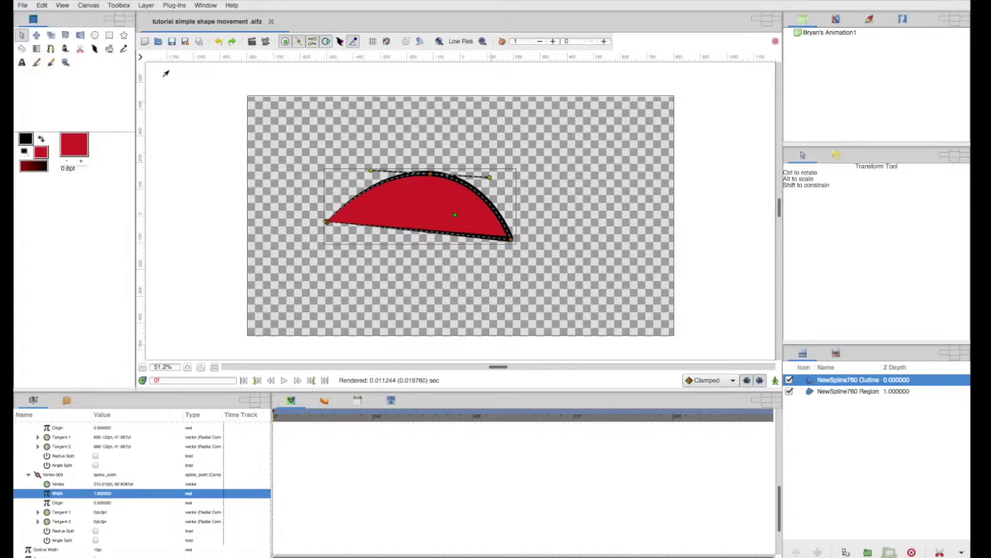
pyautogui.click(188, 121)
pyautogui.click(416, 201)
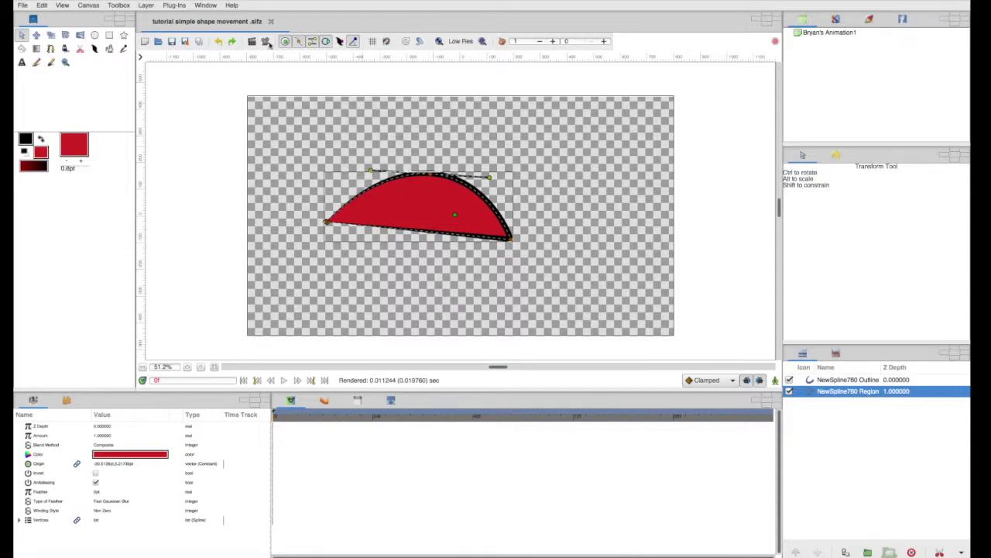
pyautogui.click(50, 49)
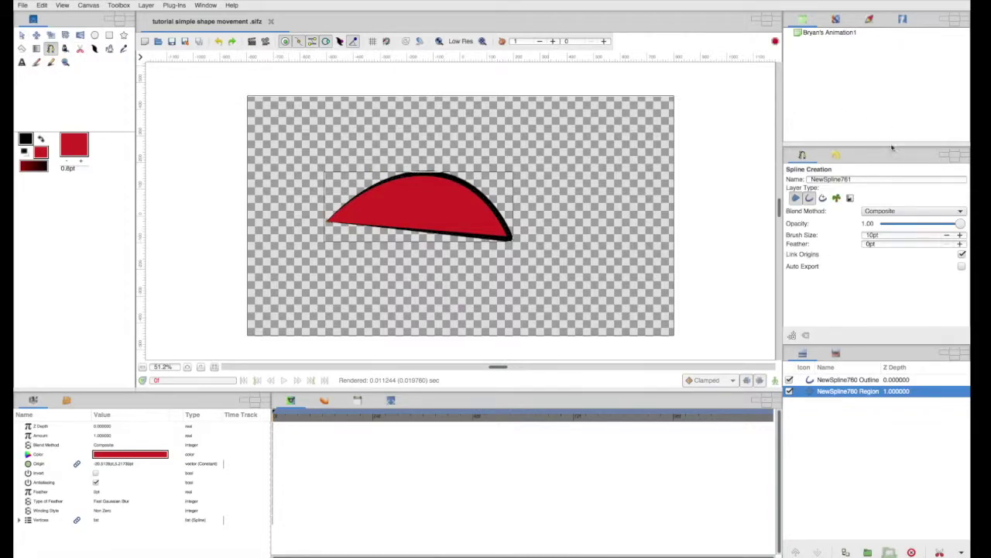
pyautogui.click(810, 199)
pyautogui.click(810, 199)
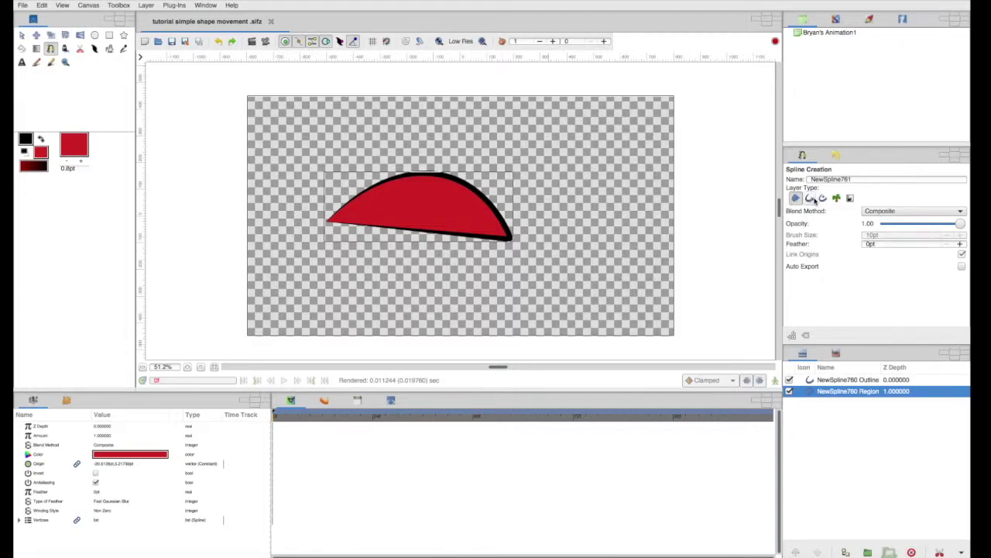
pyautogui.click(813, 199)
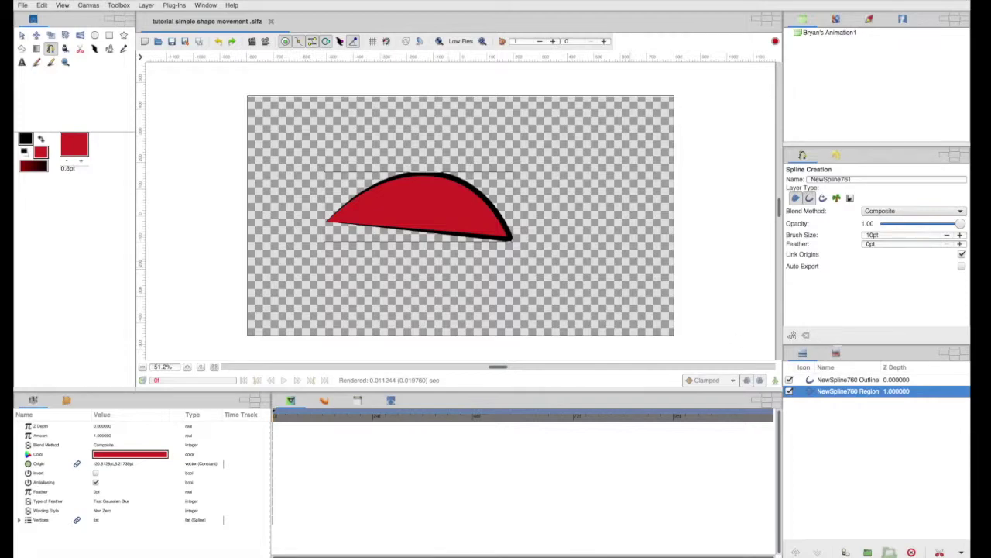
pyautogui.click(840, 390)
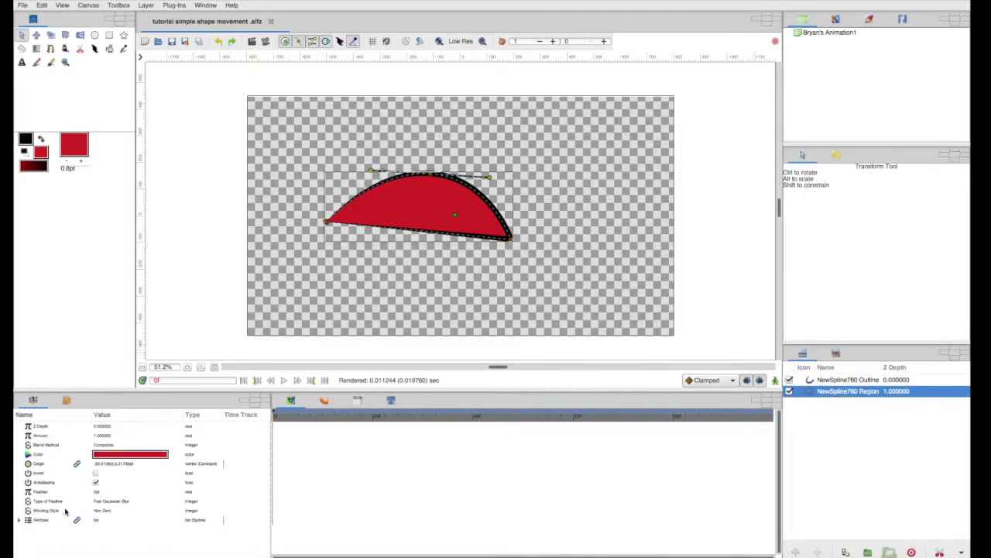
pyautogui.click(843, 379)
pyautogui.click(844, 391)
pyautogui.click(844, 379)
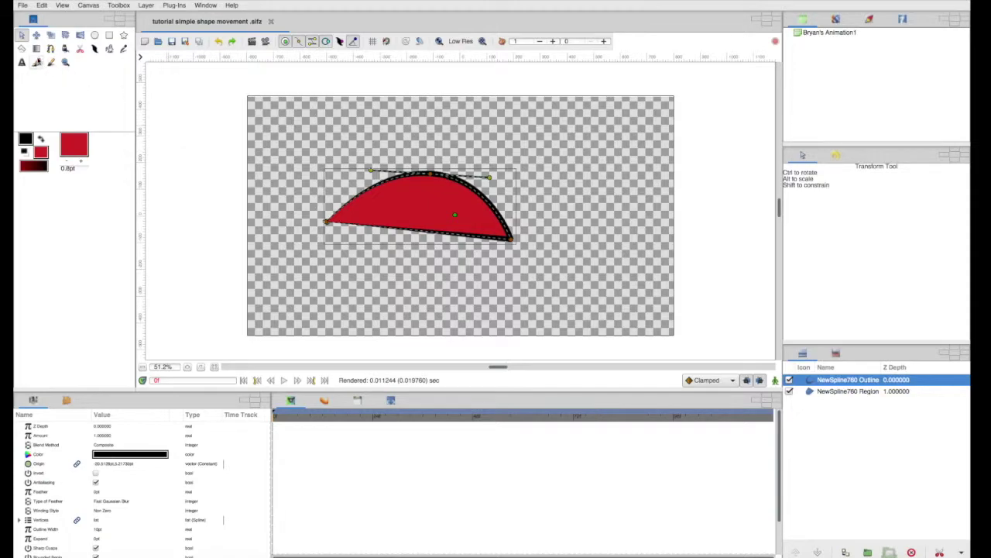
# Pick the Spline tool with Region creation off and set the fill colour to green.
pyautogui.click(50, 48)
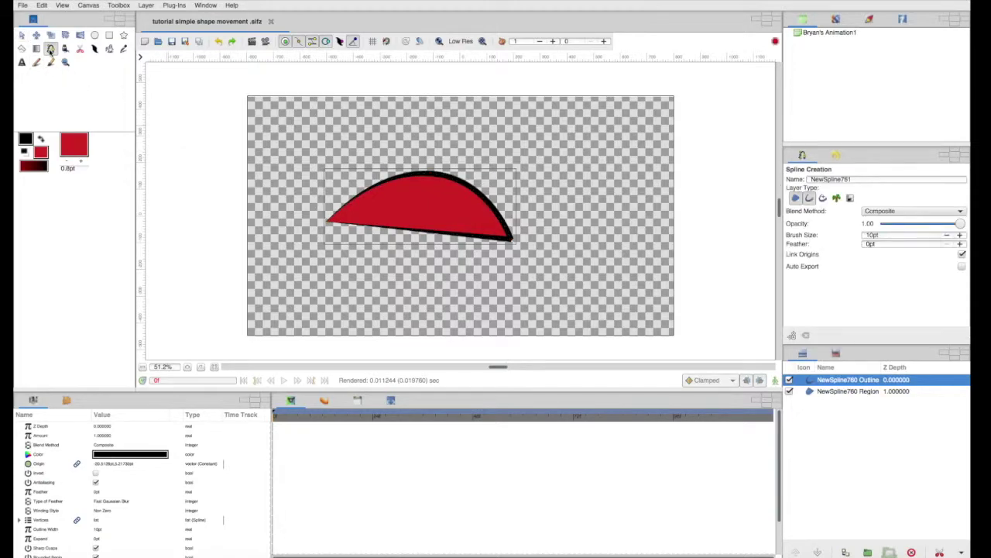
pyautogui.click(795, 198)
pyautogui.doubleClick(41, 152)
pyautogui.click(353, 234)
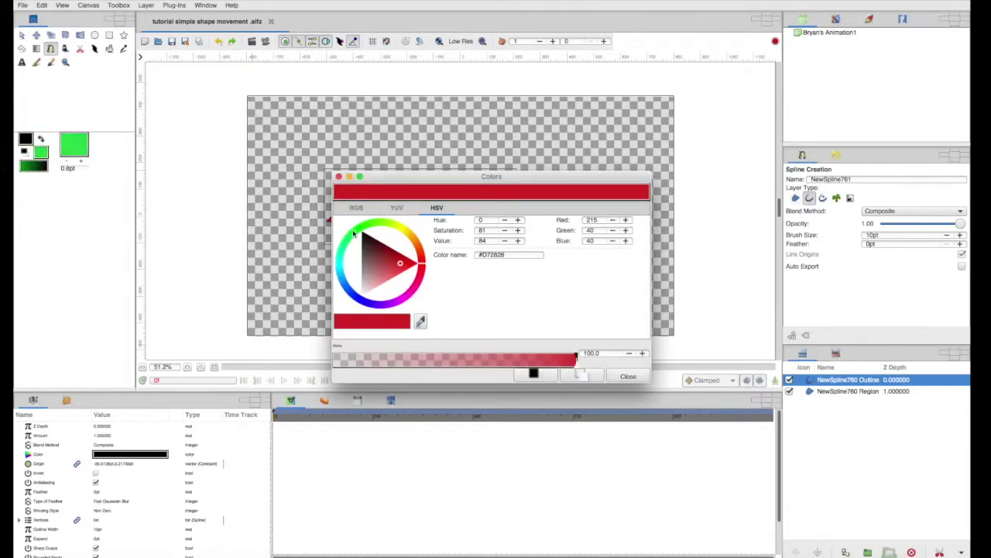
pyautogui.click(369, 258)
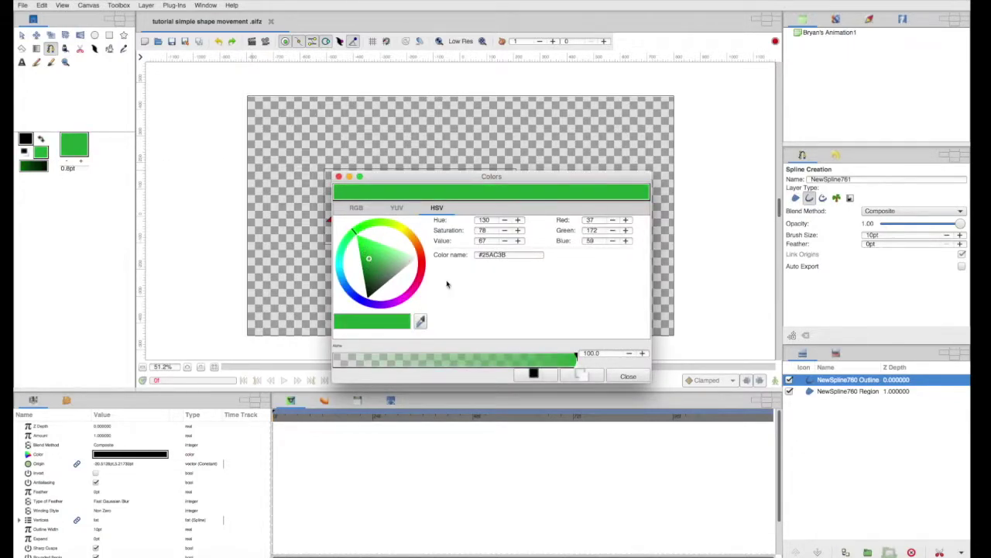
pyautogui.click(618, 378)
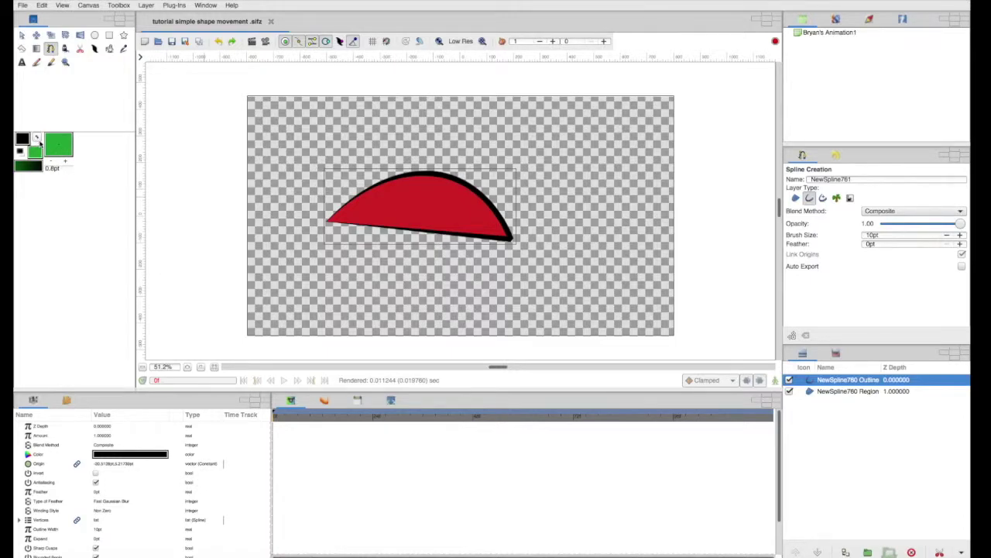
# Swap the colours so the outline is green (#25AC3B) and confirm it.
pyautogui.click(38, 140)
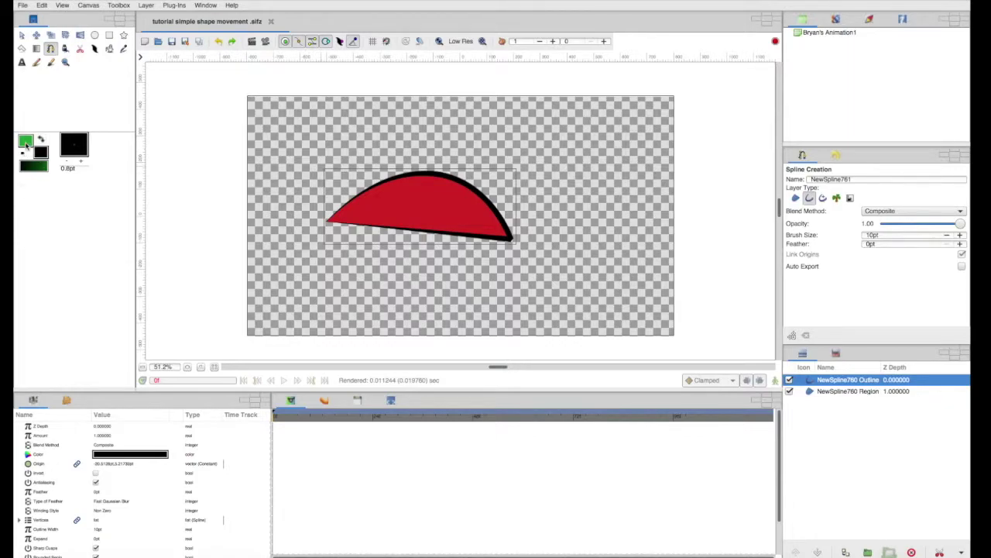
pyautogui.doubleClick(26, 141)
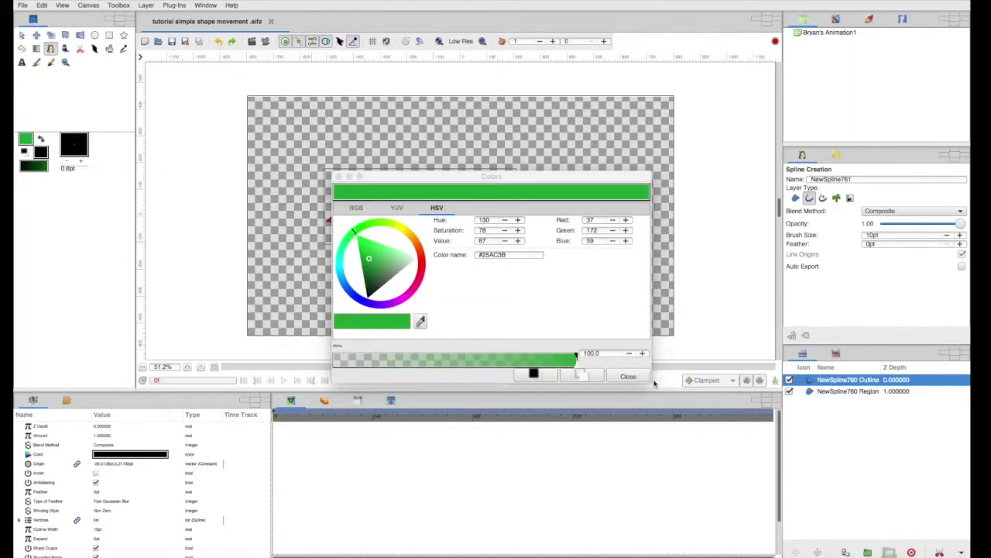
pyautogui.click(641, 377)
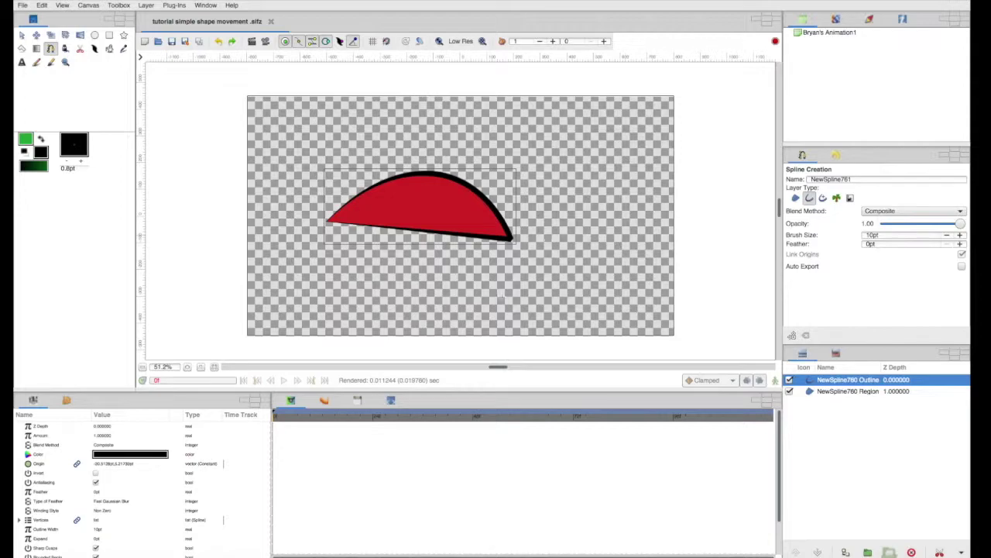
# Draw a curved S-shaped spline beside the red shape, creating the green NewSpline761 Outline.
pyautogui.click(456, 299)
pyautogui.moveTo(610, 284); pyautogui.dragTo(602, 254)
pyautogui.moveTo(542, 240); pyautogui.dragTo(531, 223)
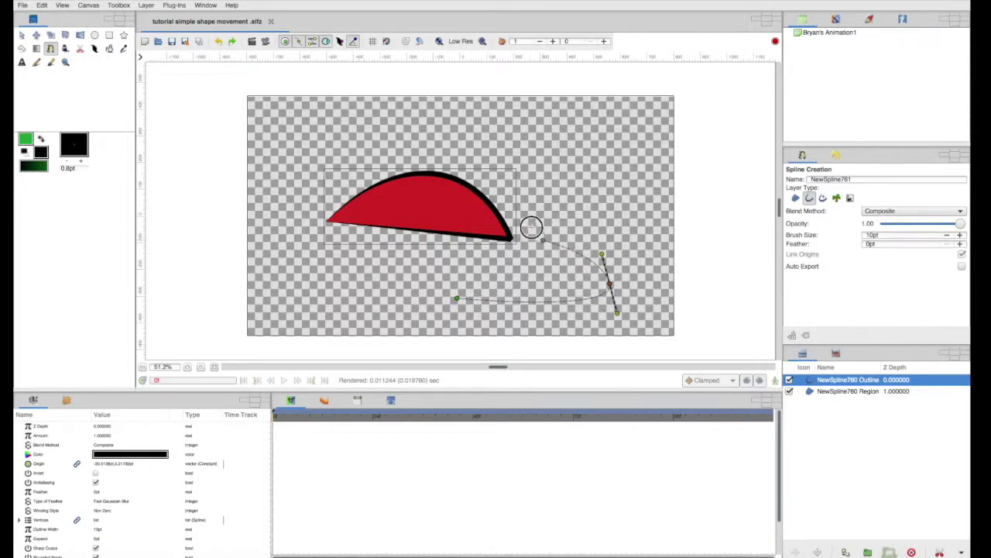
pyautogui.moveTo(611, 199); pyautogui.dragTo(624, 171)
pyautogui.moveTo(568, 151); pyautogui.dragTo(527, 150)
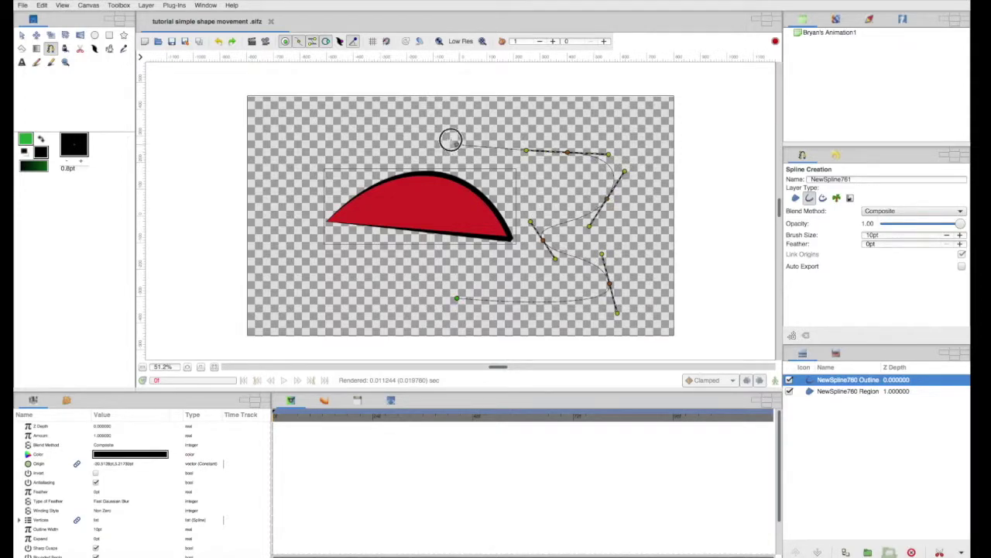
pyautogui.moveTo(455, 144); pyautogui.dragTo(459, 127)
pyautogui.click(575, 119)
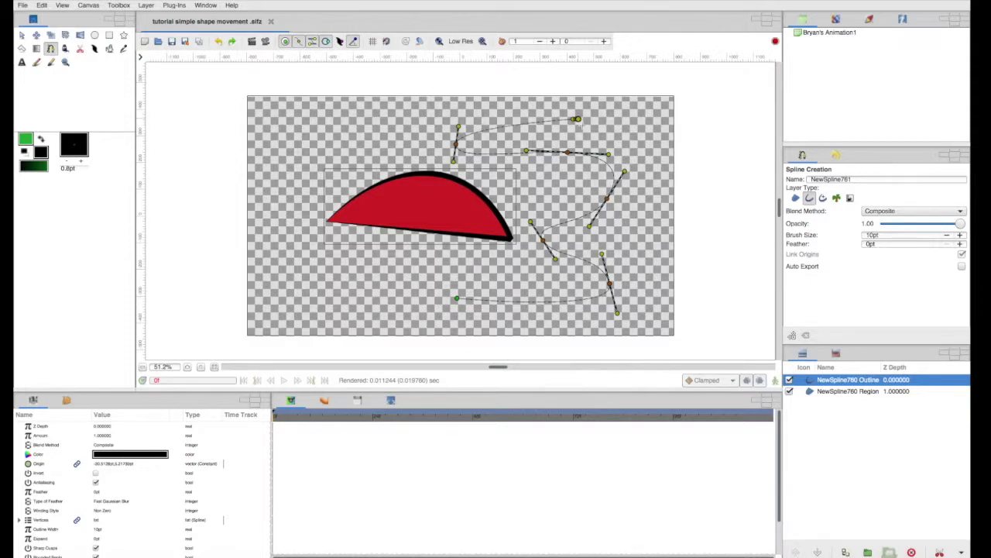
pyautogui.click(22, 35)
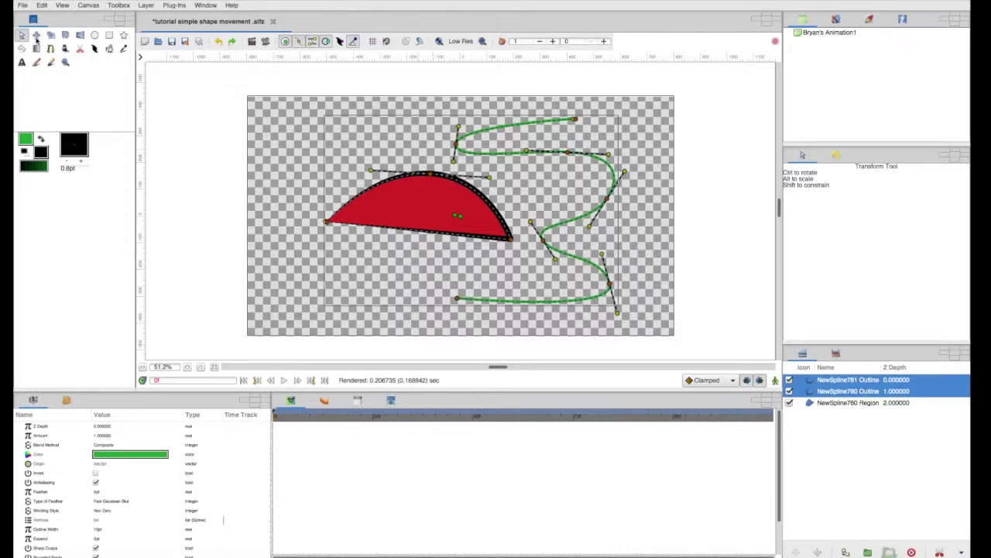
# Click through the red shape's layers and reselect the green snake's outline layer.
pyautogui.click(811, 385)
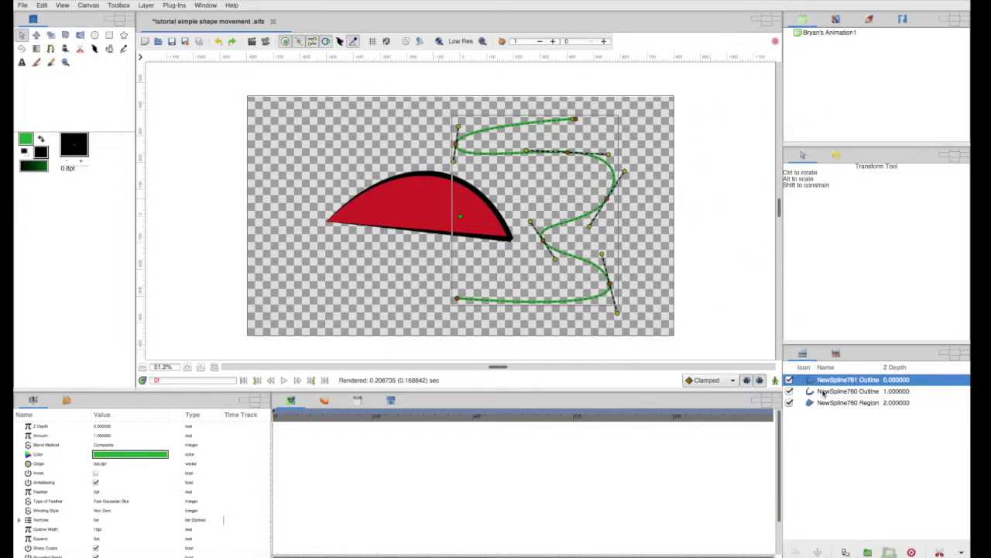
pyautogui.click(827, 391)
pyautogui.click(810, 403)
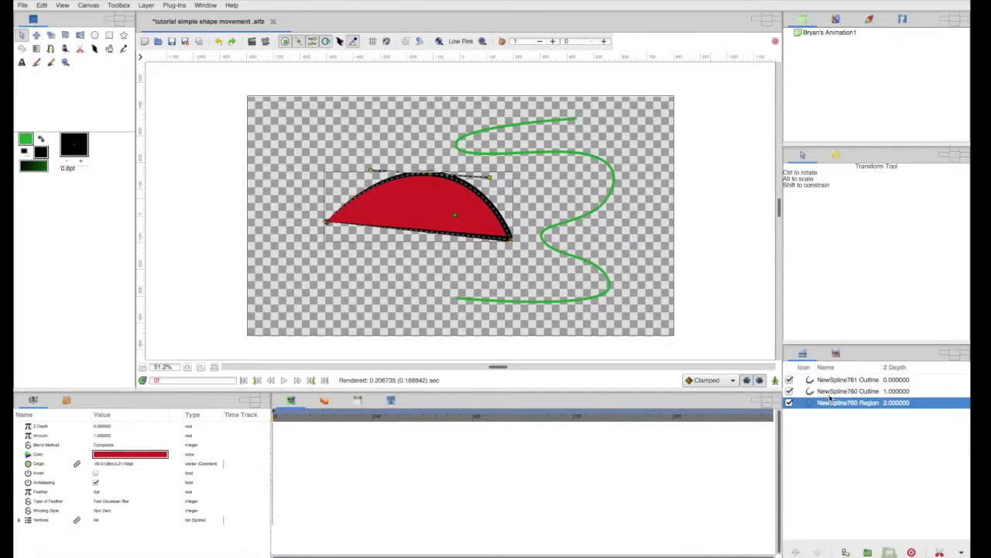
pyautogui.click(835, 393)
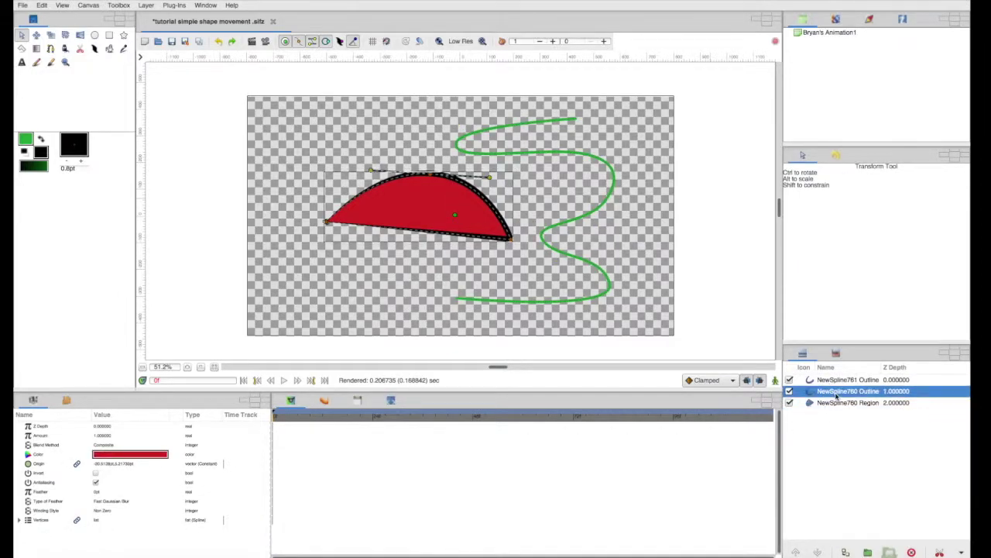
pyautogui.click(831, 380)
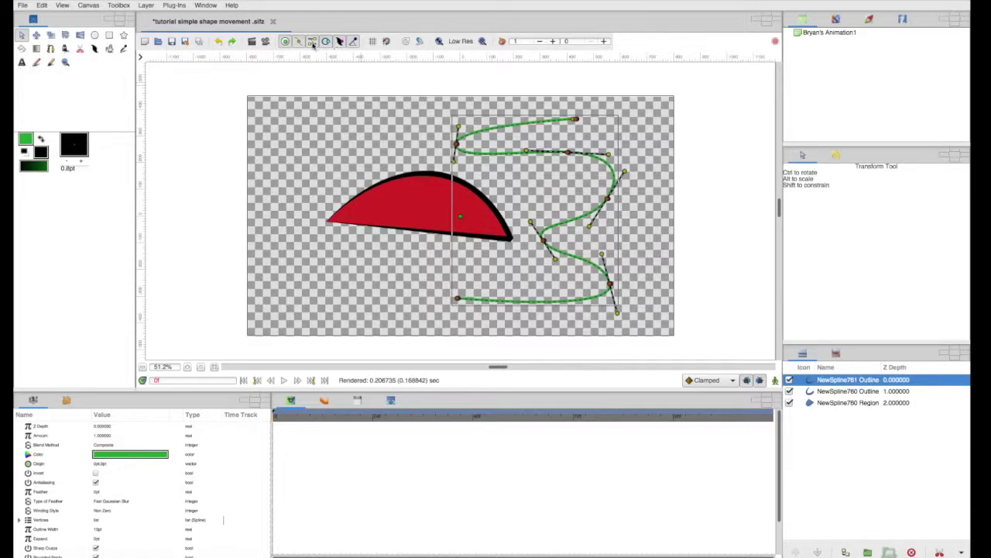
pyautogui.click(326, 41)
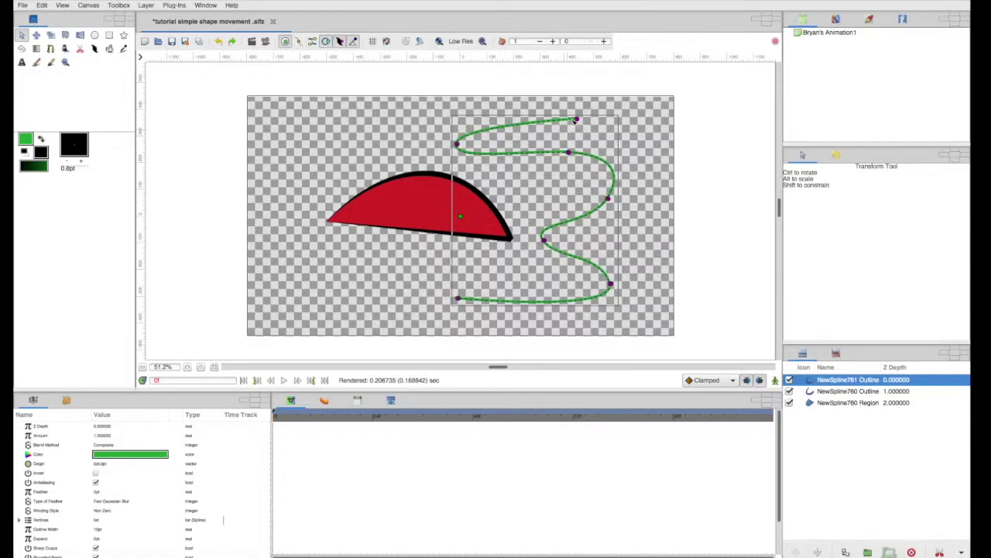
# Widen the snake's upper points, thin its bottom tail, and stretch the tail end left.
pyautogui.moveTo(576, 121)
pyautogui.mouseDown()
pyautogui.moveTo(456, 144)
pyautogui.moveTo(469, 144)
pyautogui.mouseUp()
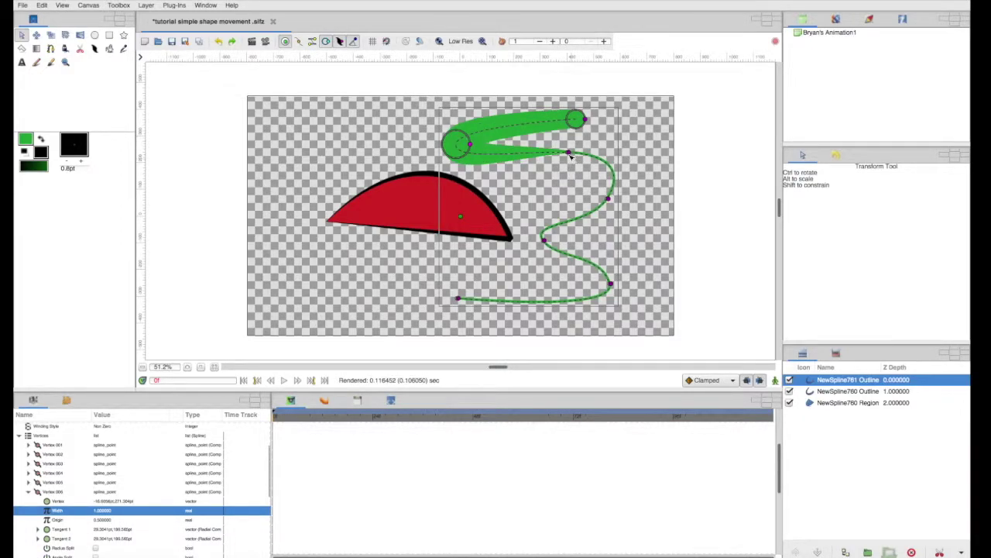
pyautogui.moveTo(571, 156); pyautogui.dragTo(571, 150)
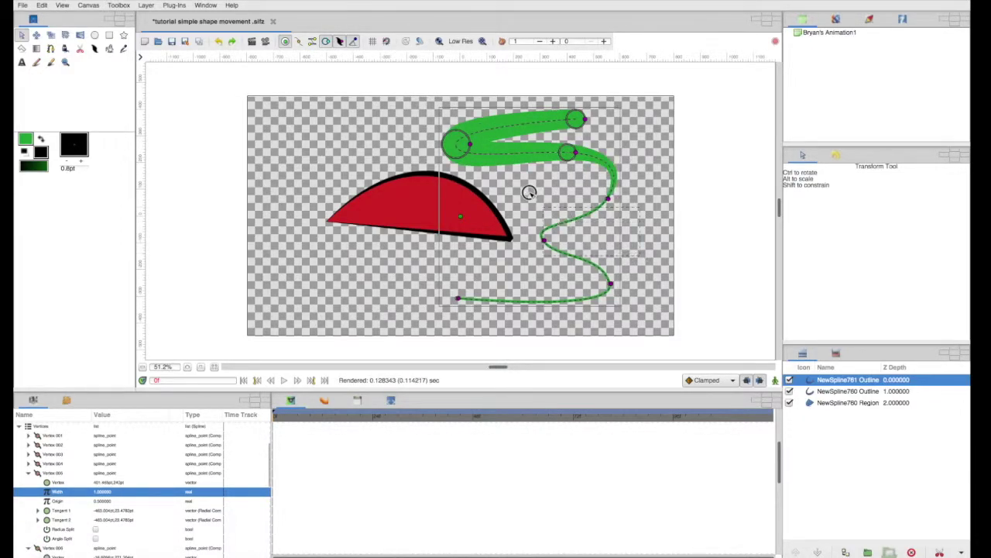
pyautogui.moveTo(662, 260); pyautogui.dragTo(558, 205)
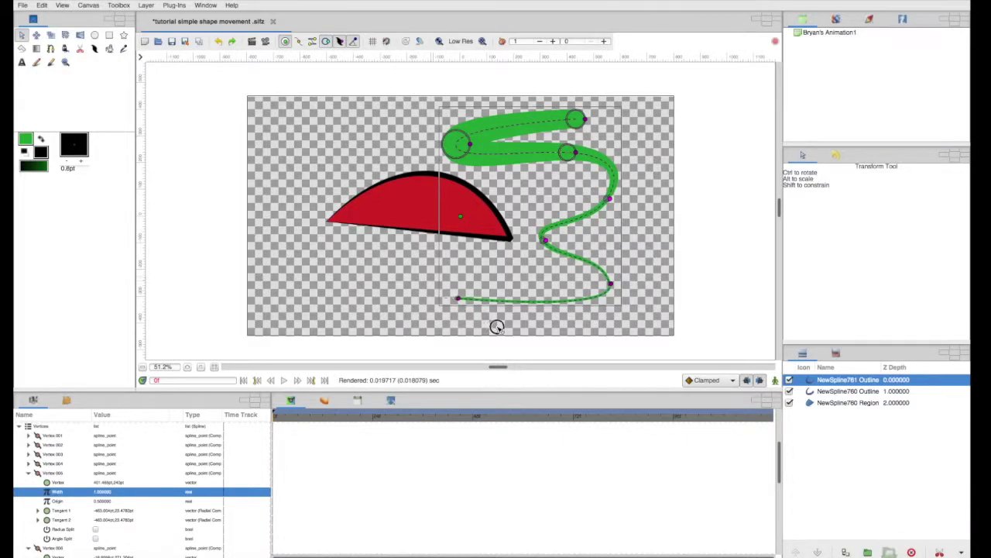
pyautogui.moveTo(432, 294); pyautogui.dragTo(428, 298)
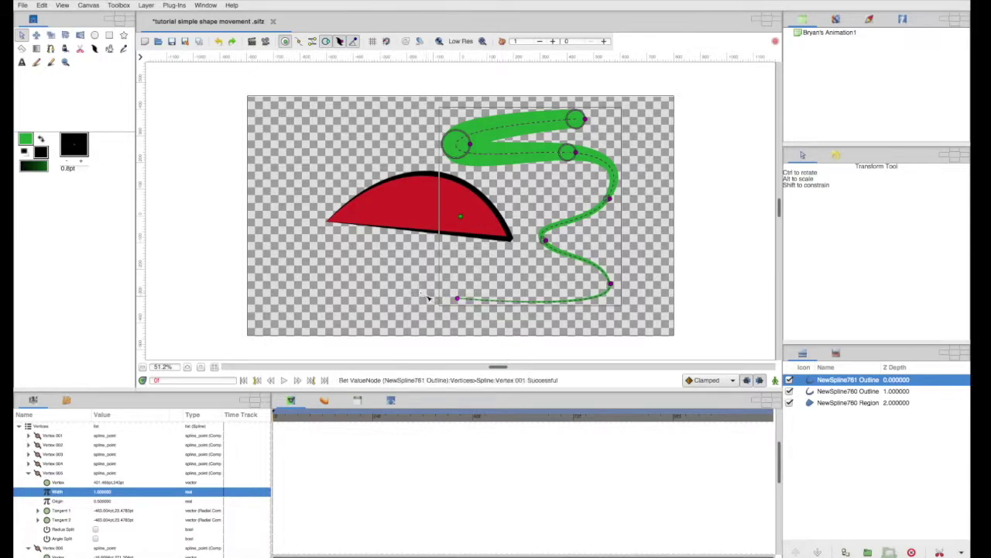
pyautogui.click(339, 41)
pyautogui.moveTo(457, 298); pyautogui.dragTo(325, 290)
pyautogui.click(679, 223)
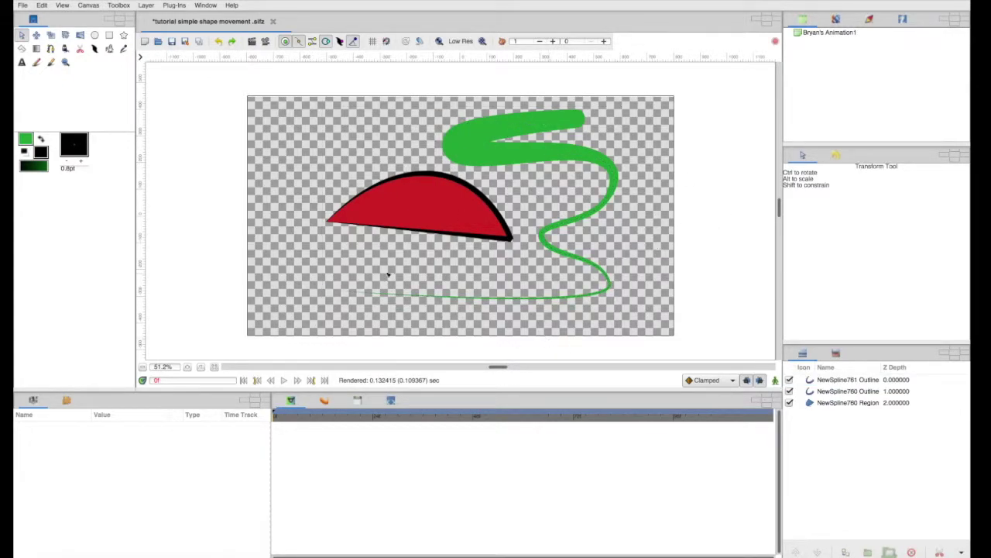
pyautogui.click(481, 151)
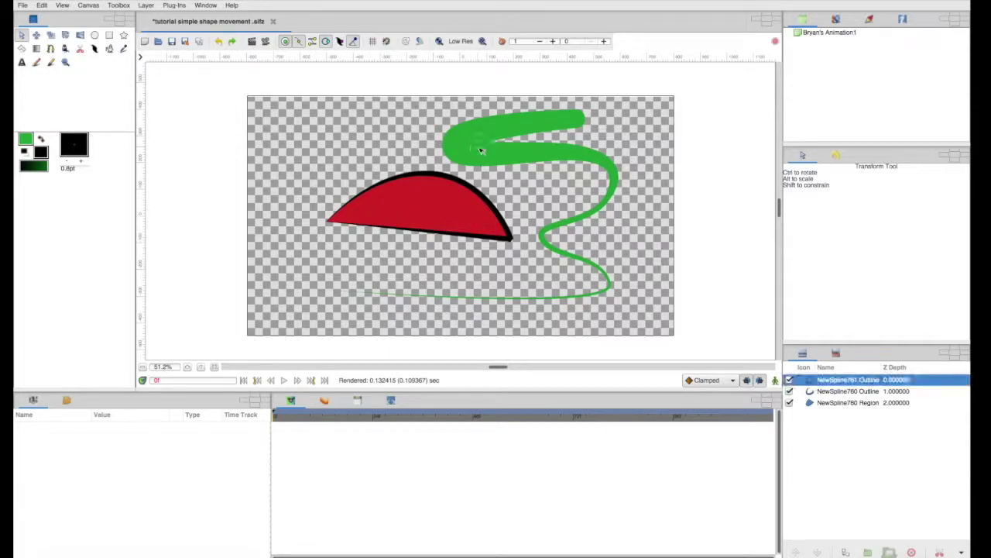
pyautogui.click(106, 438)
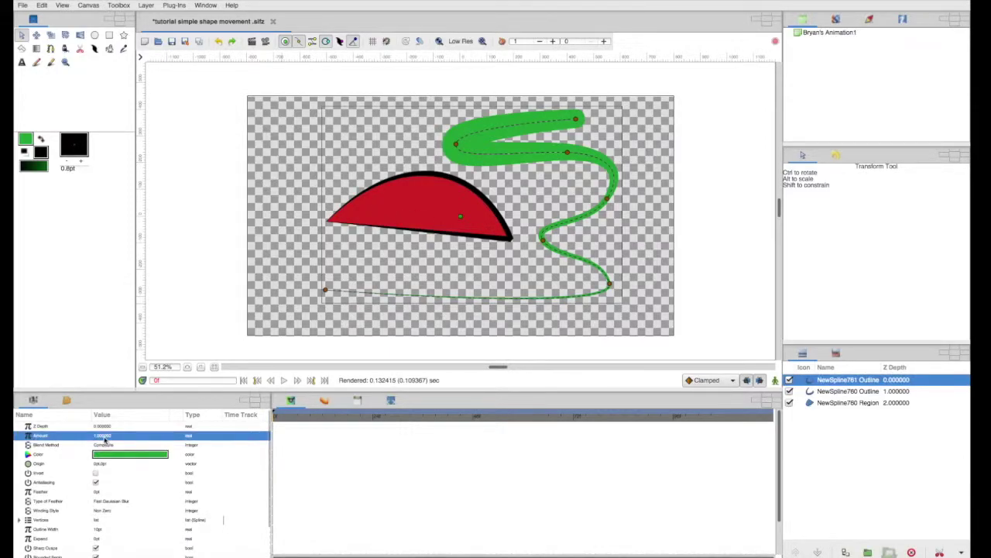
pyautogui.click(105, 438)
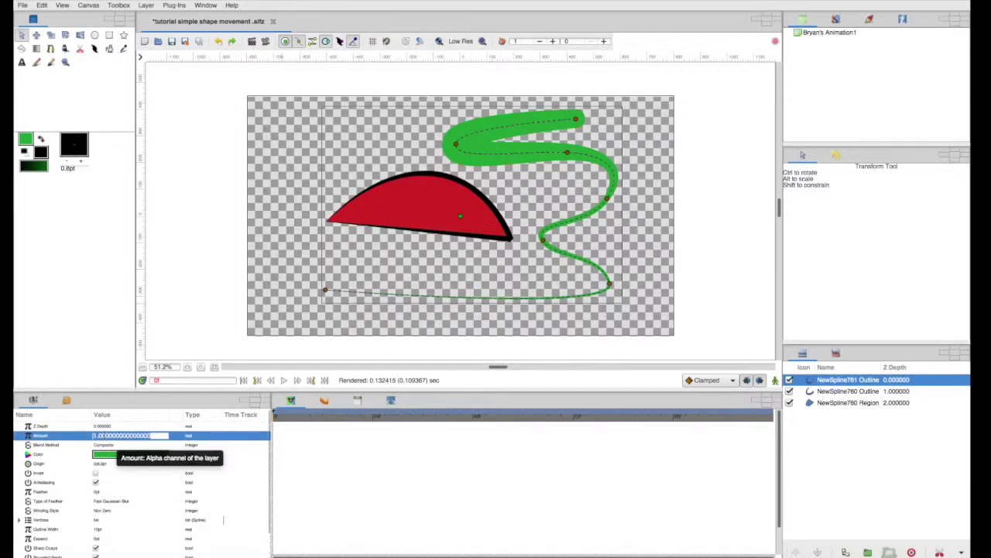
pyautogui.write('0.2')
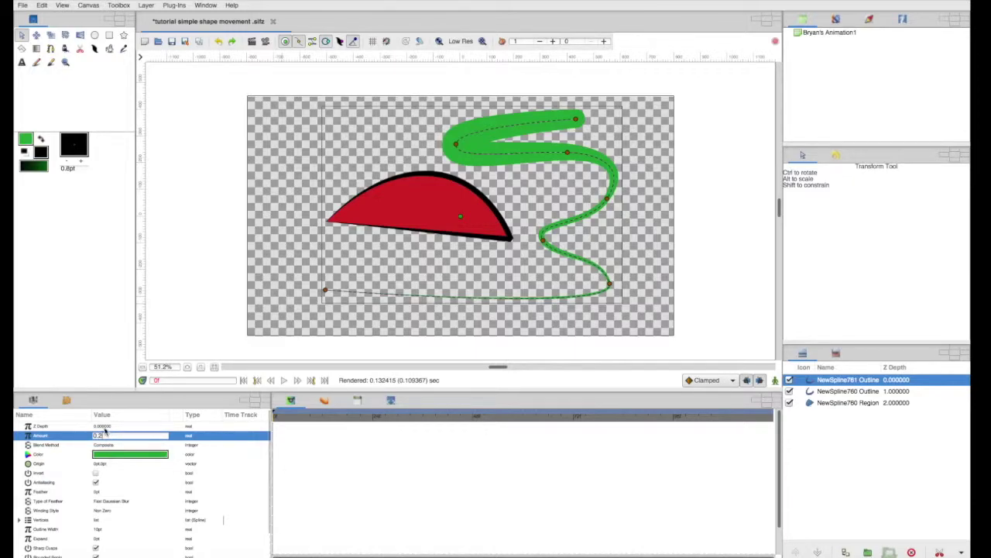
pyautogui.press('Return')
pyautogui.click(100, 436)
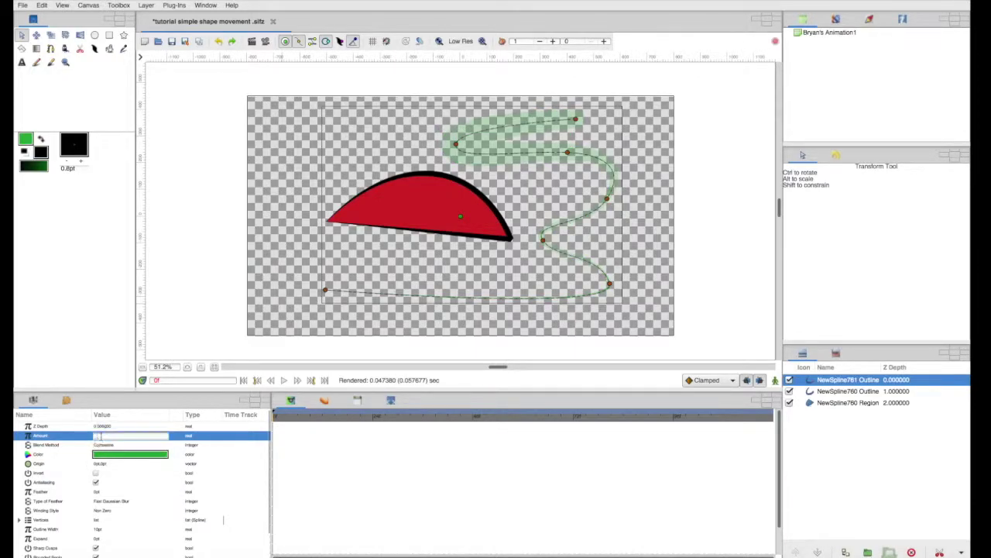
pyautogui.press('BackSpace')
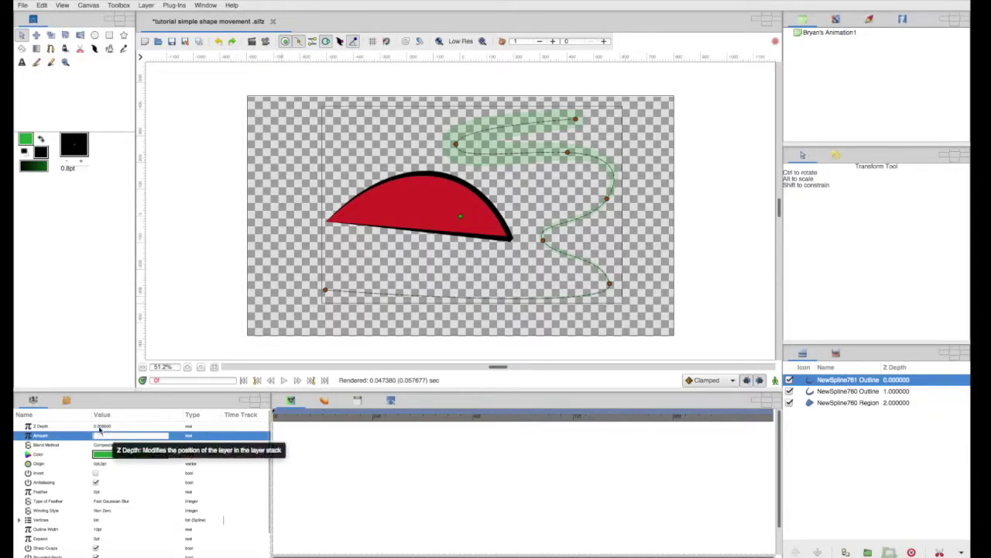
pyautogui.write('1')
pyautogui.press('Return')
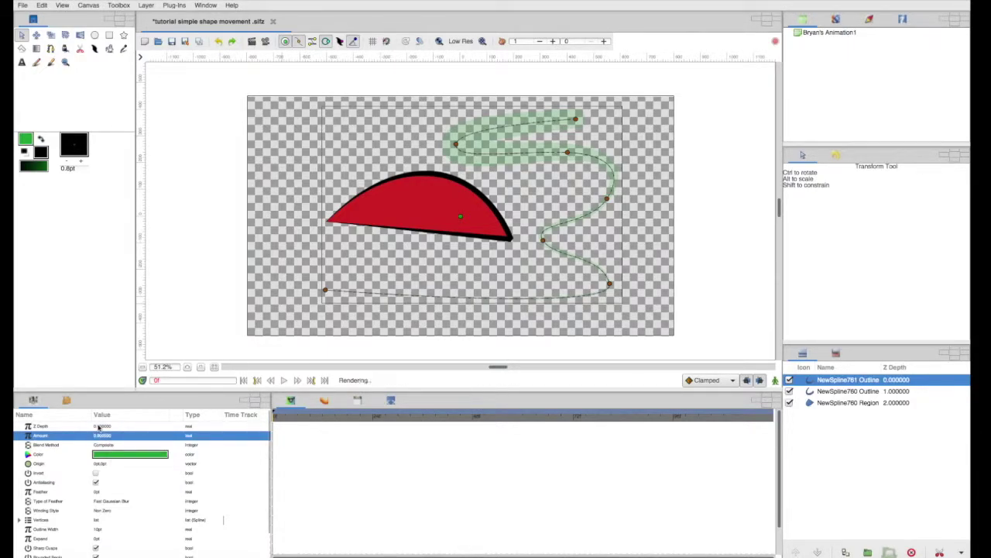
pyautogui.click(451, 147)
pyautogui.moveTo(452, 148); pyautogui.dragTo(417, 180)
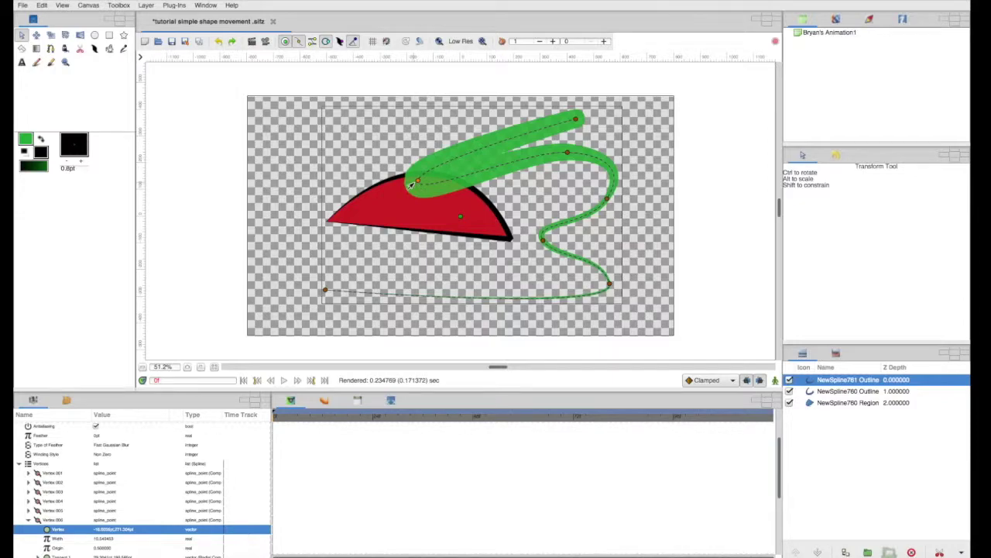
pyautogui.hotkey('ctrl', 'z')
pyautogui.hotkey('ctrl', 'z')
pyautogui.click(522, 167)
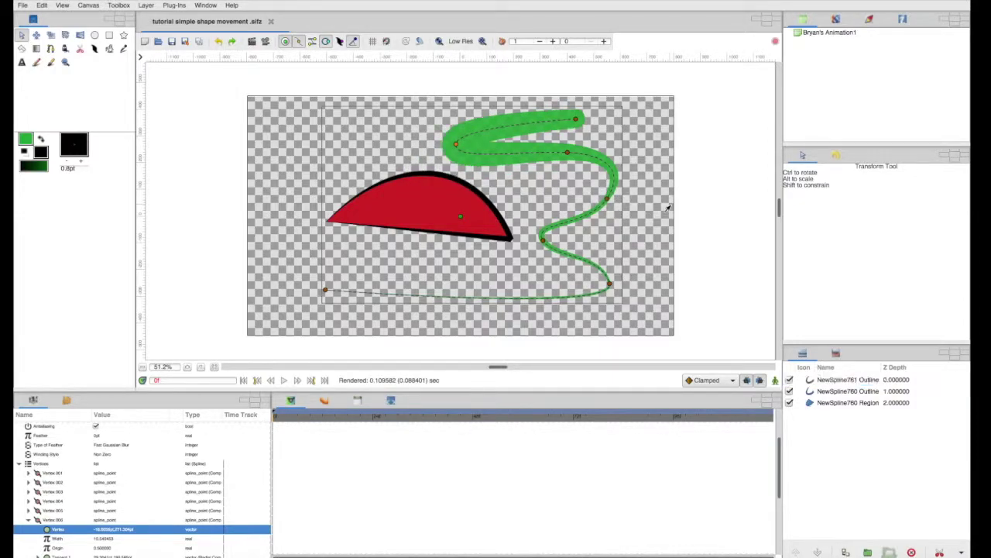
pyautogui.click(473, 152)
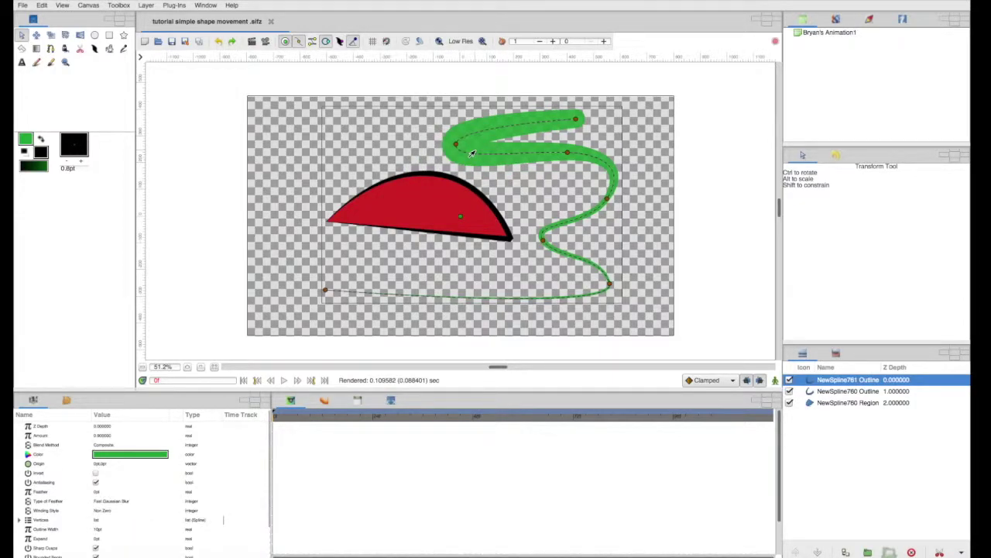